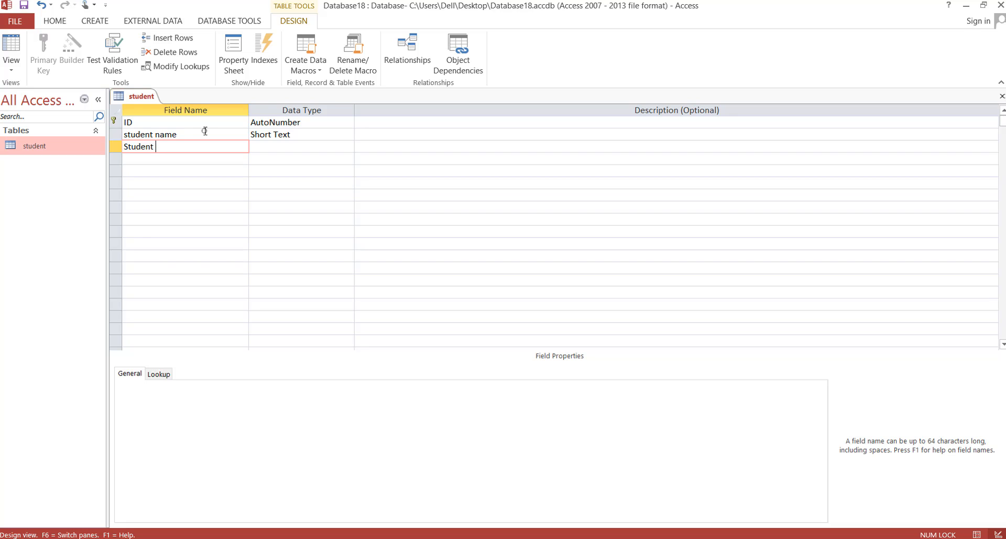
Add Student Roll # and Gender as Short Text fields in the student table
type("Roll #")
key("Tab")
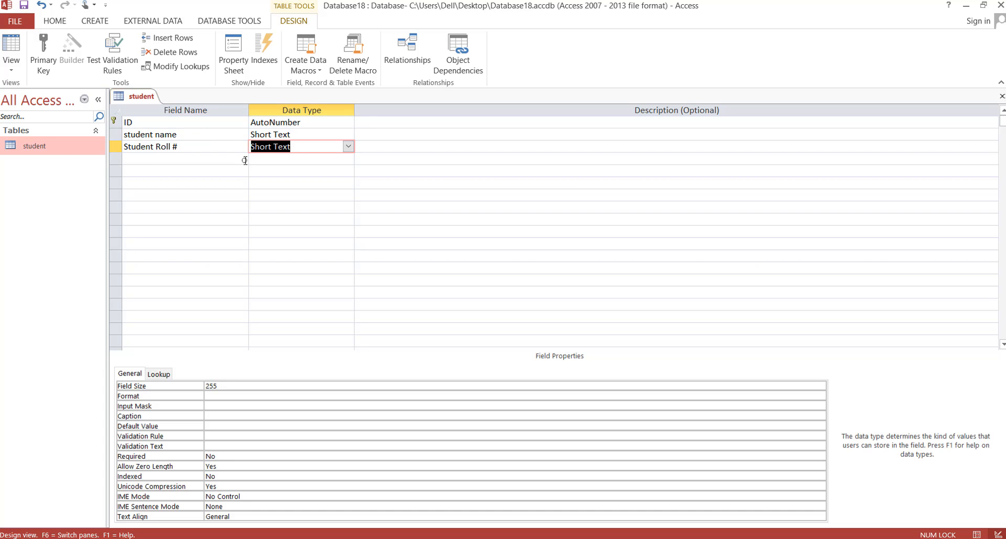
left_click(207, 160)
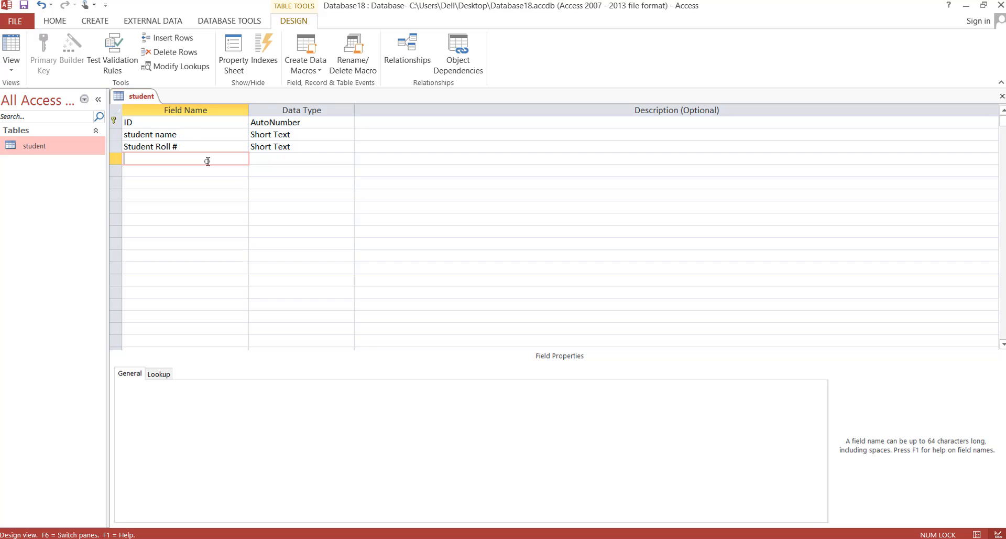
key("Caps_Lock")
type("G")
key("Caps_Lock")
type("enge")
left_click(347, 162)
left_click(348, 159)
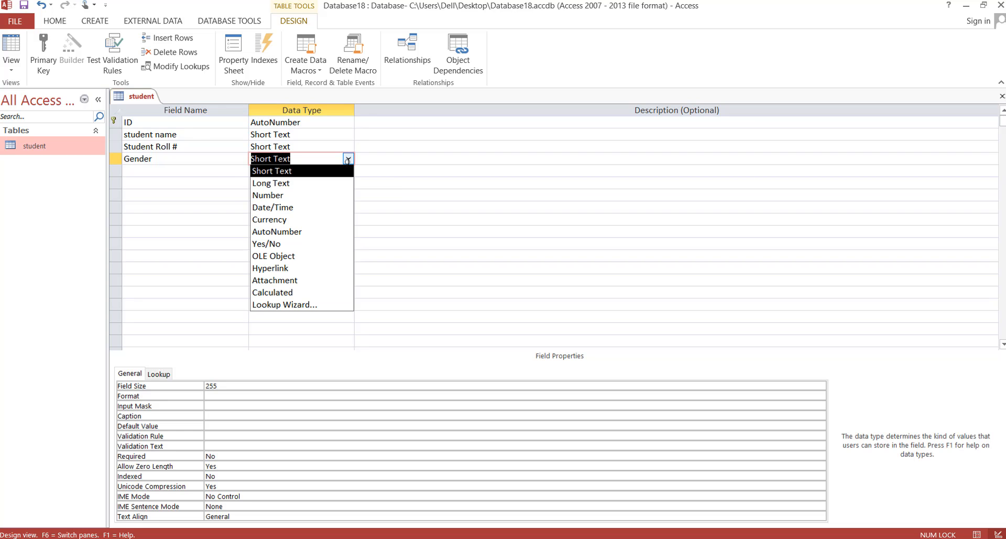
left_click(340, 168)
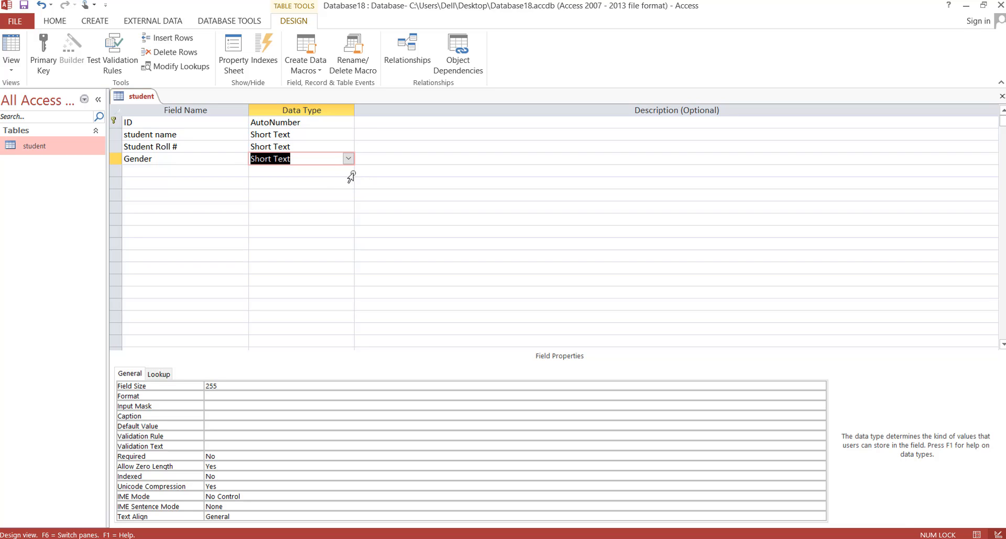
left_click(348, 158)
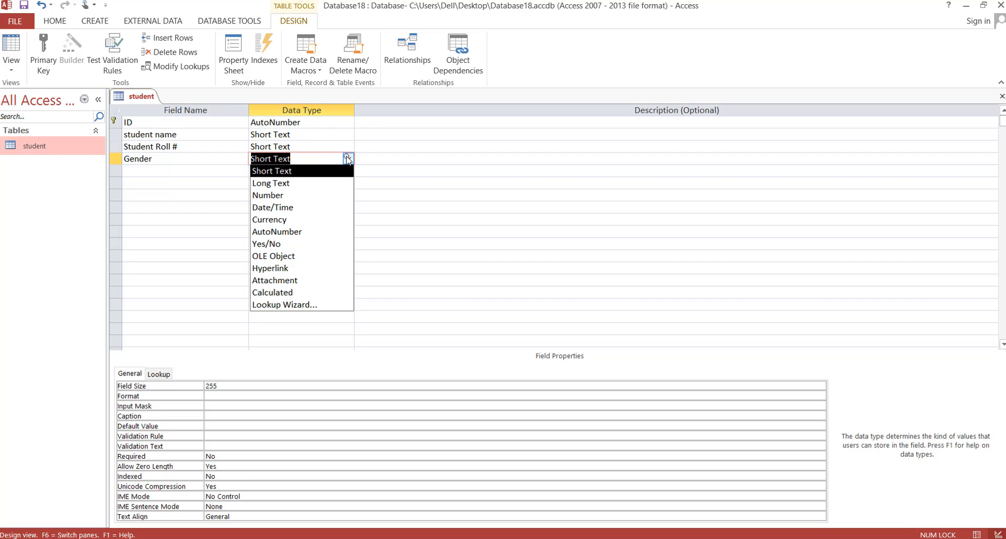
left_click(348, 158)
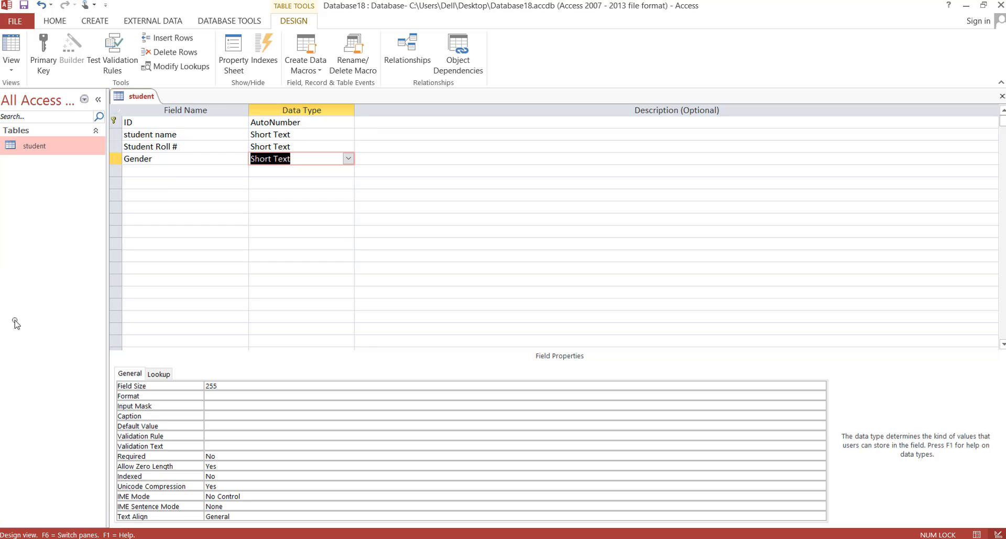
Set the Gender field's lookup display control to Combo Box and its row source type to Value List
left_click(159, 373)
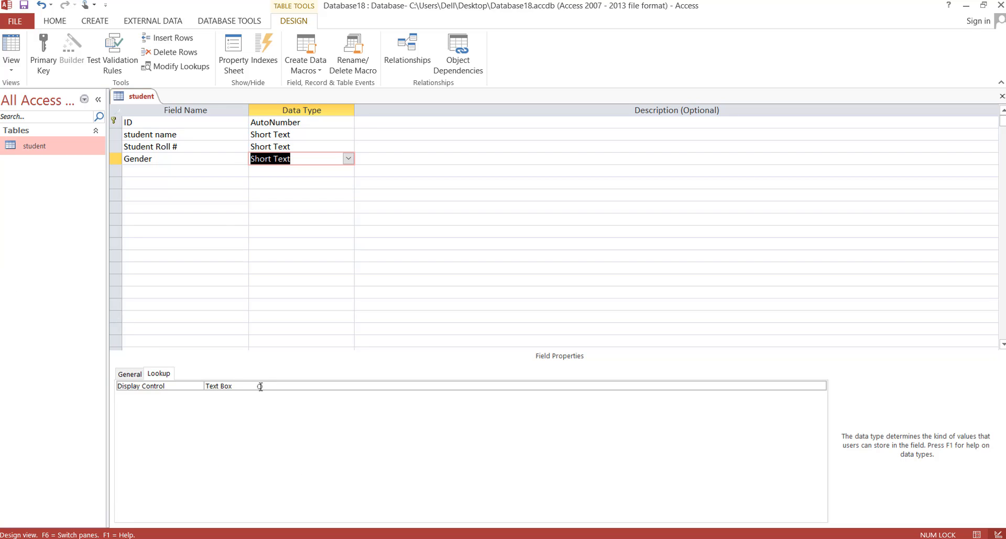
left_click(822, 387)
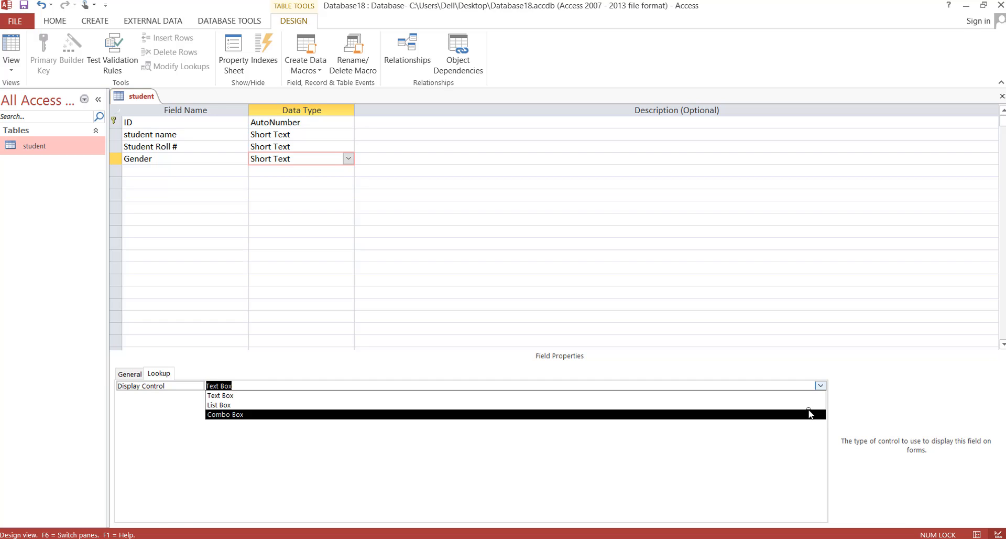
left_click(809, 414)
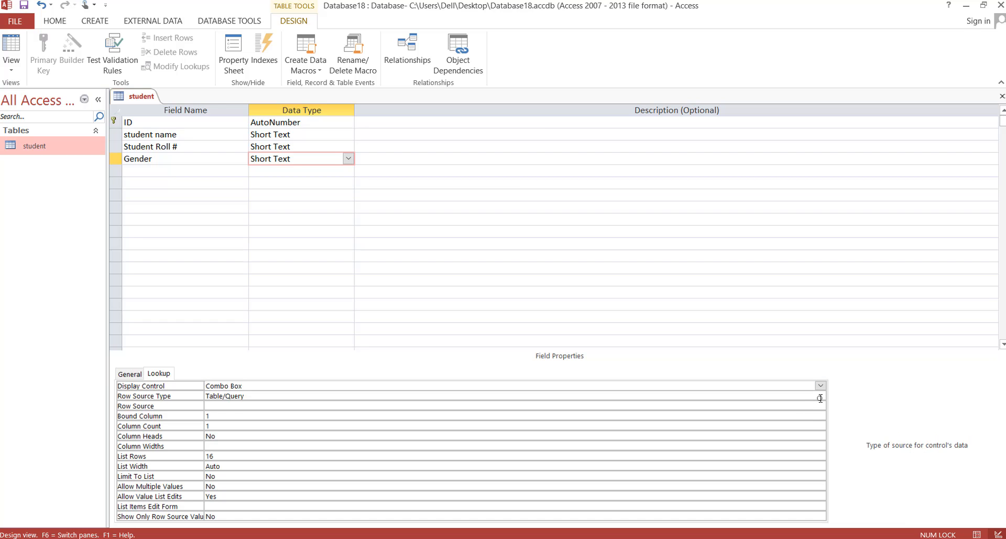
left_click(821, 397)
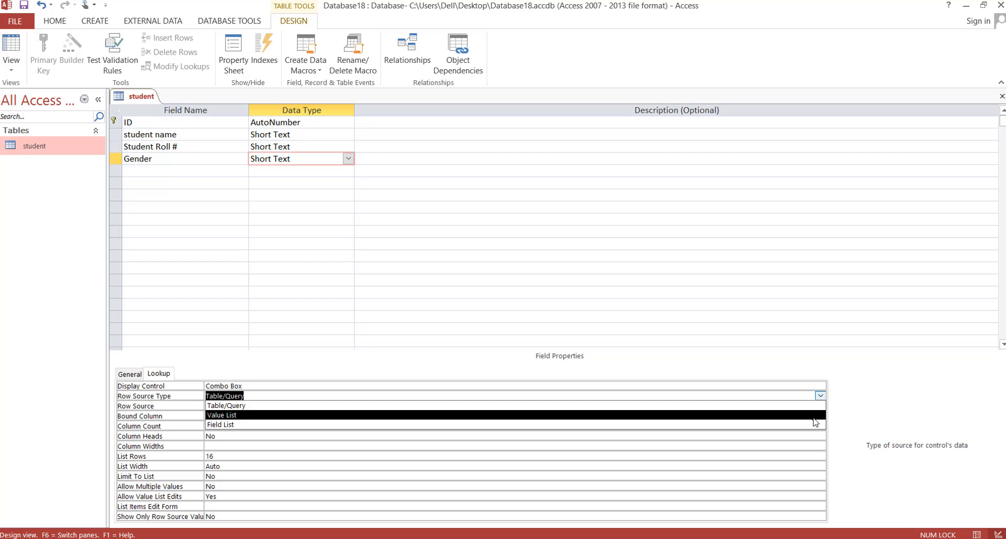
left_click(815, 414)
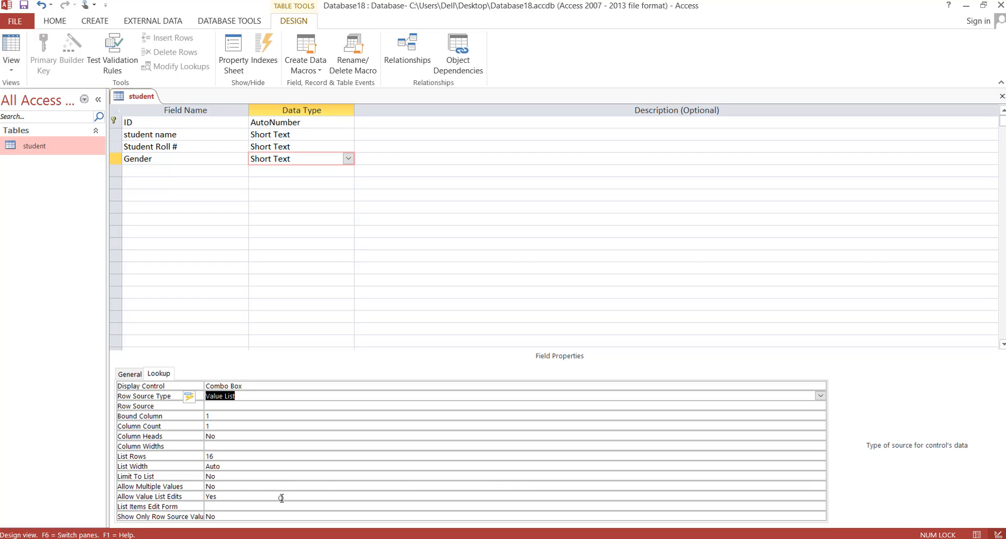
Allow multiple values for the Gender lookup and save the student table, accepting the possible data loss
left_click(820, 477)
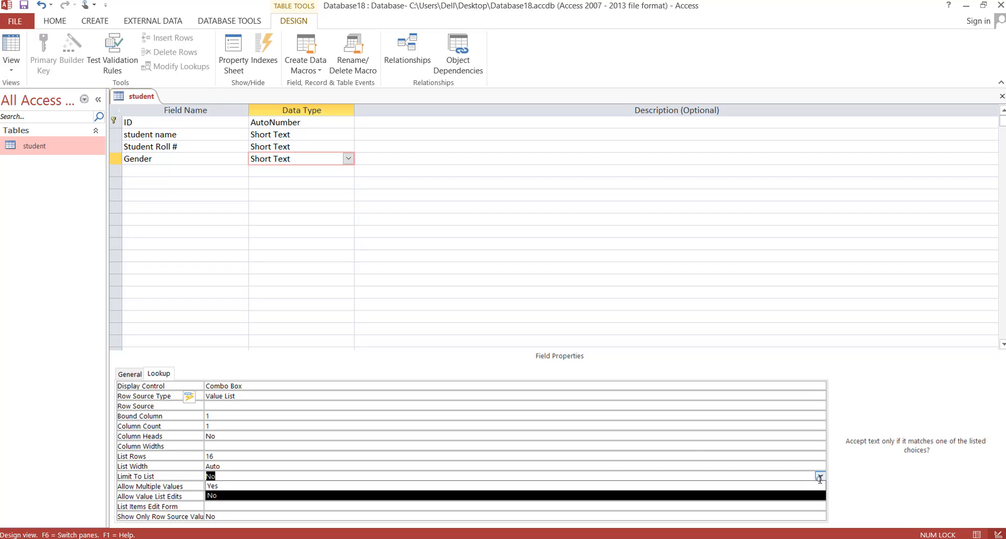
left_click(184, 487)
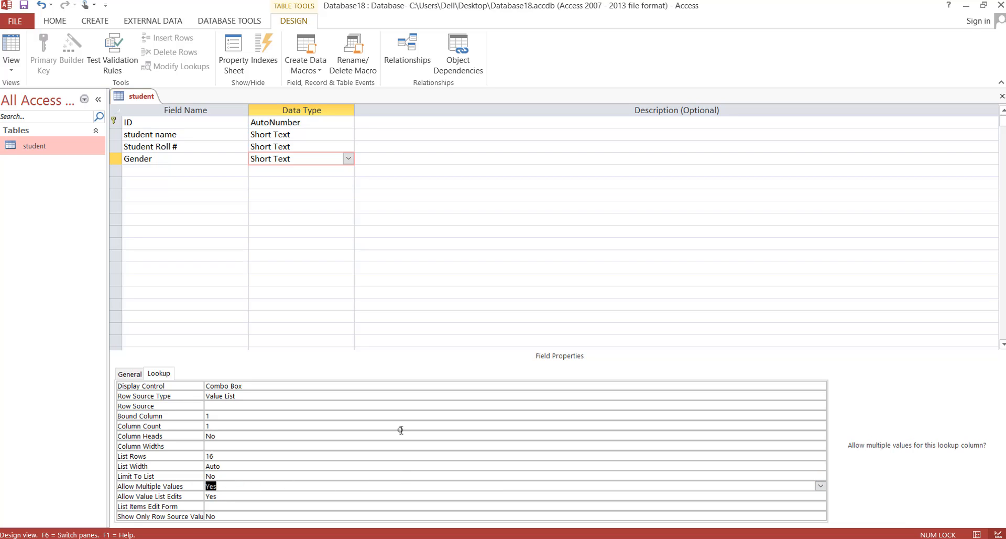
right_click(134, 98)
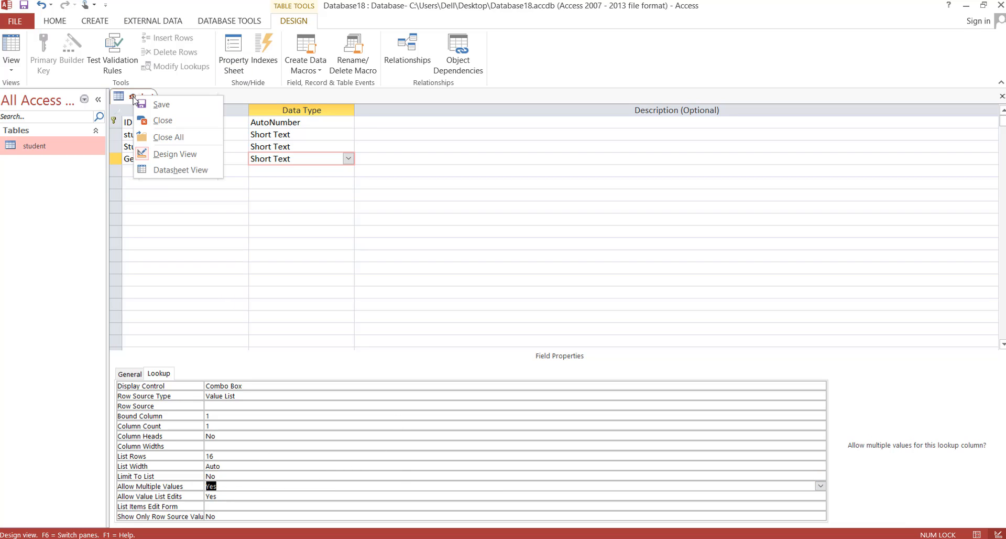
left_click(159, 104)
left_click(482, 319)
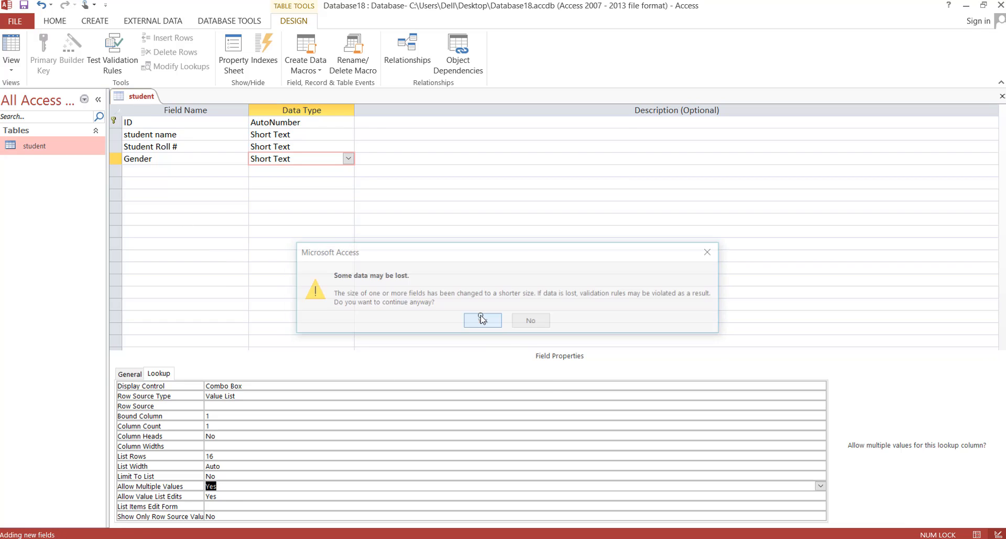
Enter Male and Female as the list items of the Gender field's row source and save the table
left_click(289, 406)
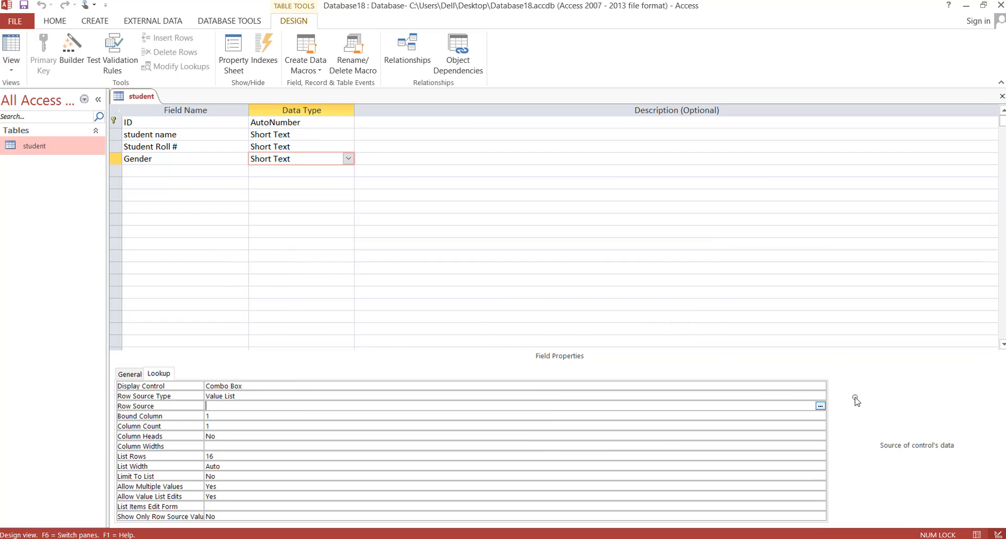
left_click(820, 406)
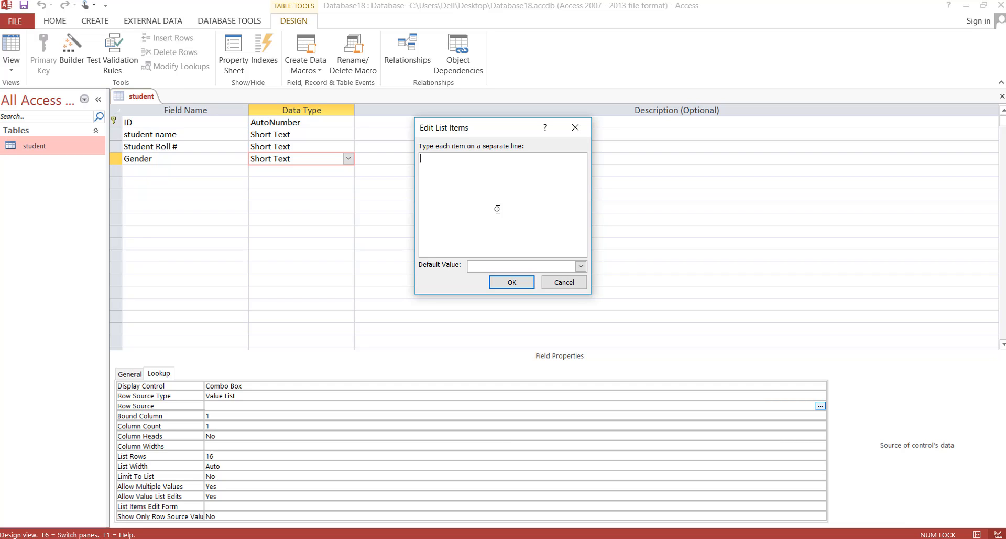
key("Caps_Lock")
type("M")
key("Caps_Lock")
type("la")
key("Caps_Lock")
type("F")
key("Caps_Lock")
type("e")
left_click(180, 159)
left_click_drag(435, 187, 422, 157)
left_click(512, 282)
right_click(152, 96)
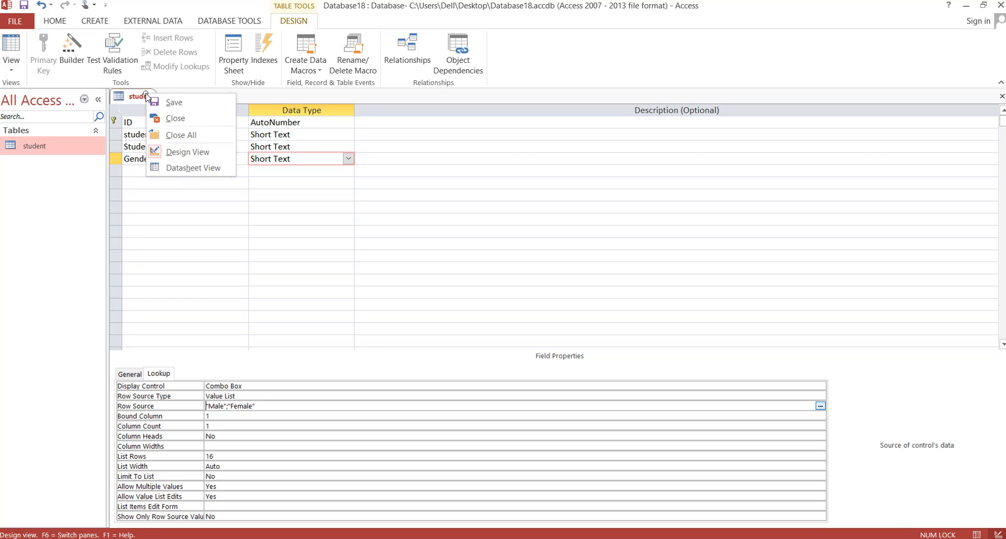
left_click(160, 102)
Add a field named Phy below Gender with the Number data type
left_click(135, 167)
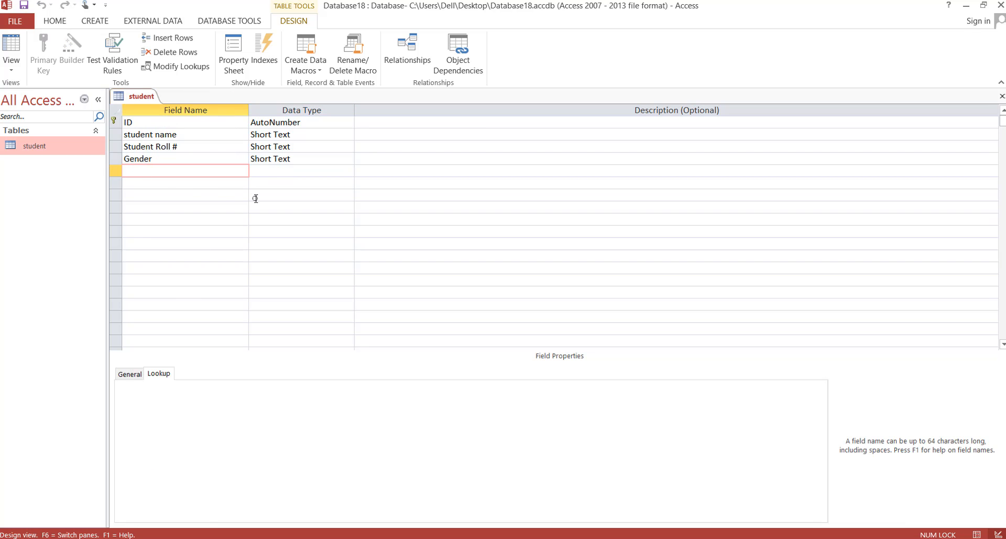
type("ph")
key("BackSpace")
key("BackSpace")
type("Ph")
key("Tab")
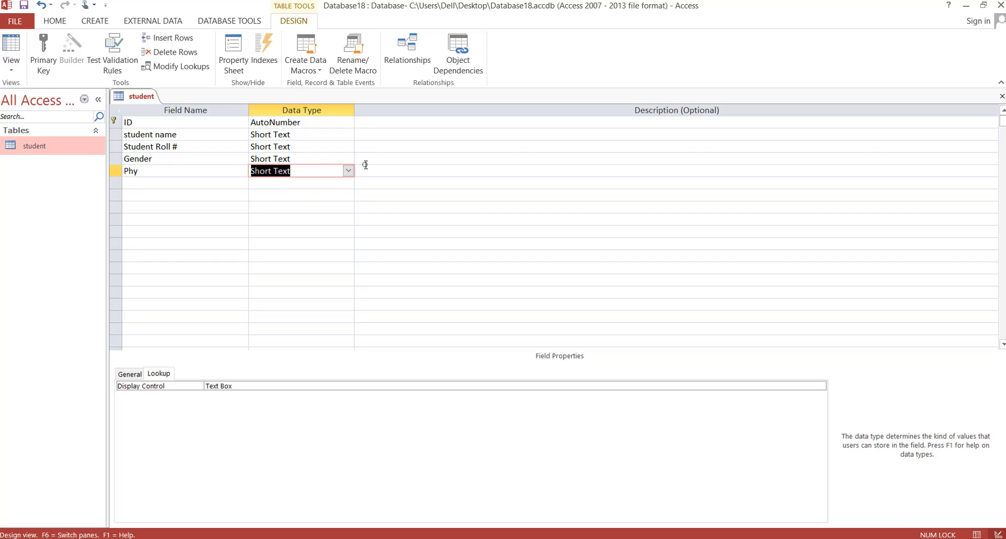
left_click(348, 171)
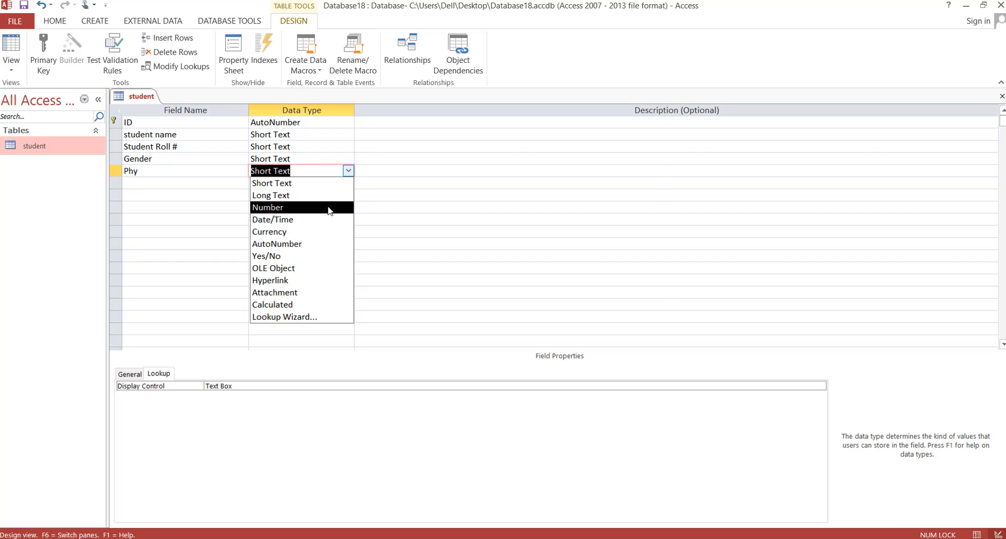
left_click(329, 207)
Add a field named Chem below Phy with the Number data type
left_click(157, 184)
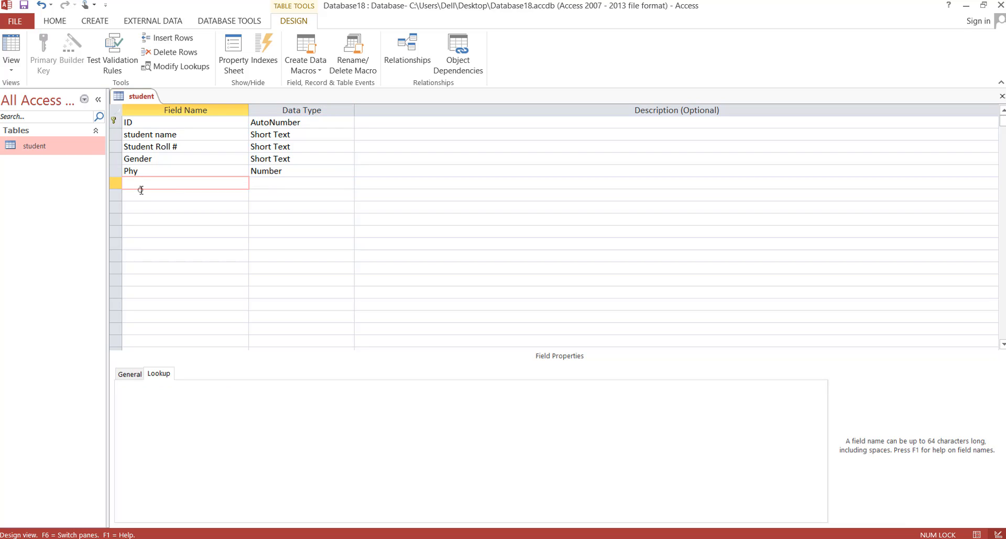
type("Chem")
left_click(288, 187)
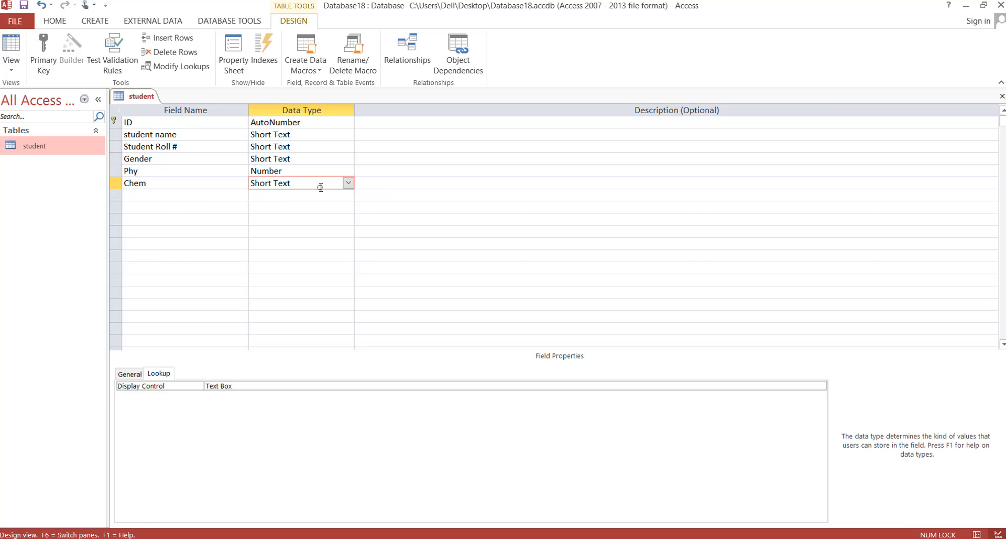
type("n")
left_click(348, 183)
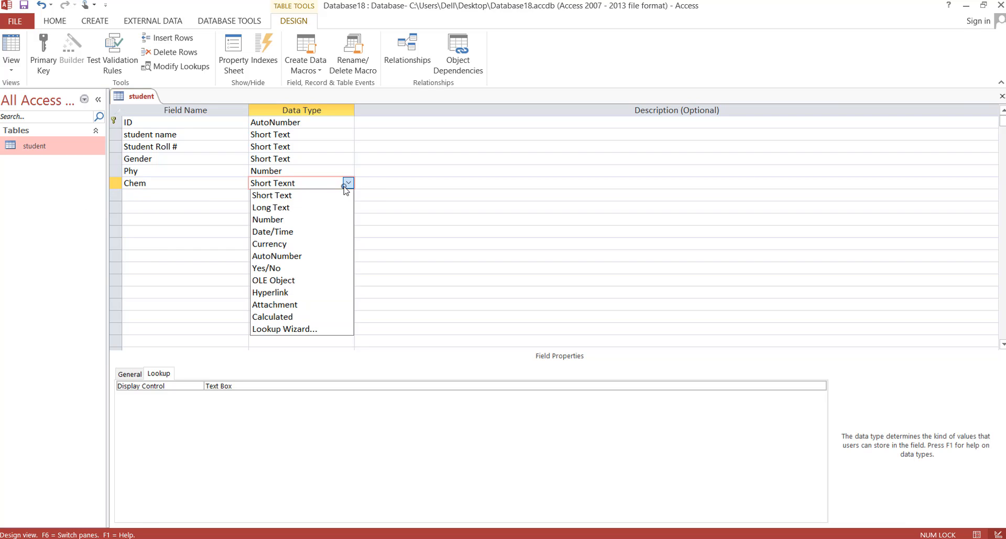
left_click(314, 223)
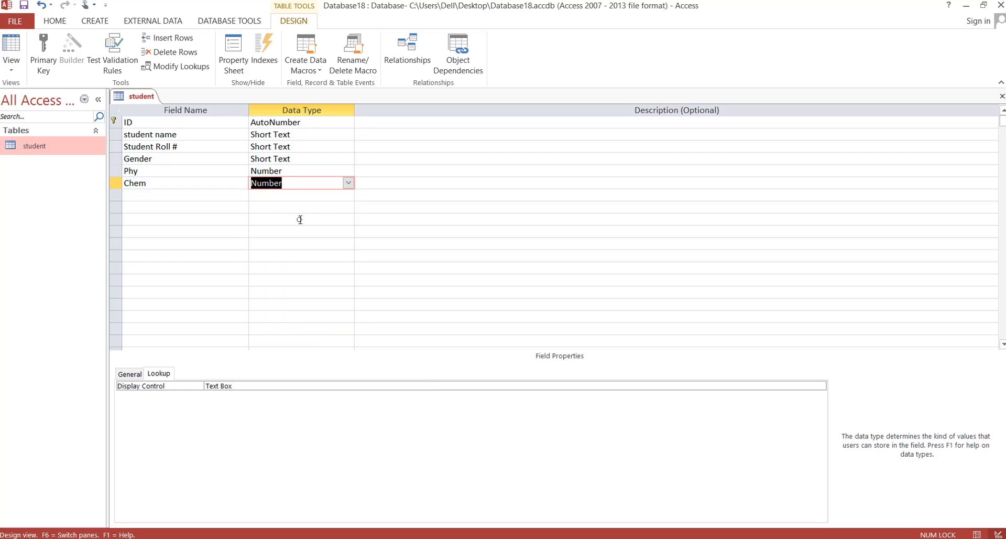
Add a field named Maths below Chem with the Number data type
left_click(192, 200)
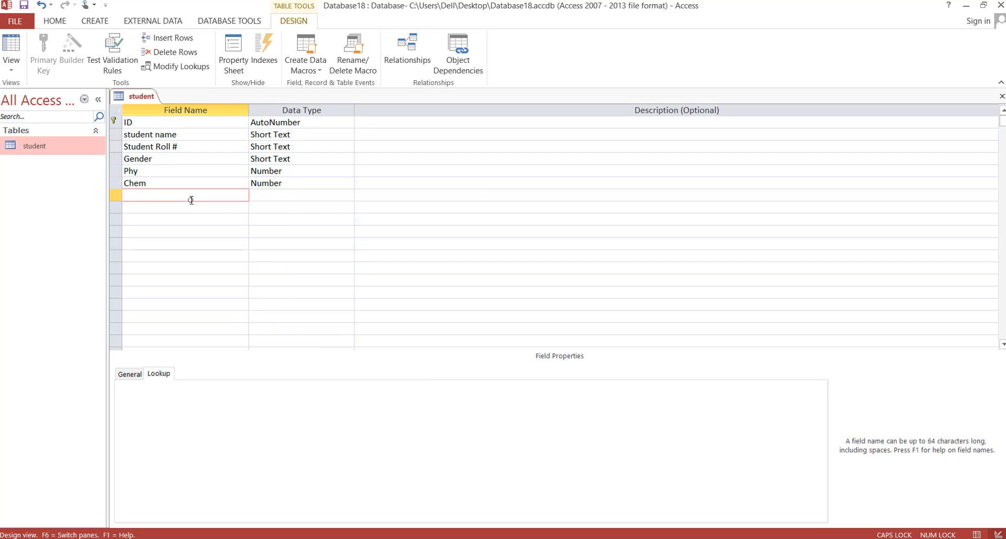
type("Maths")
left_click(341, 194)
left_click(348, 195)
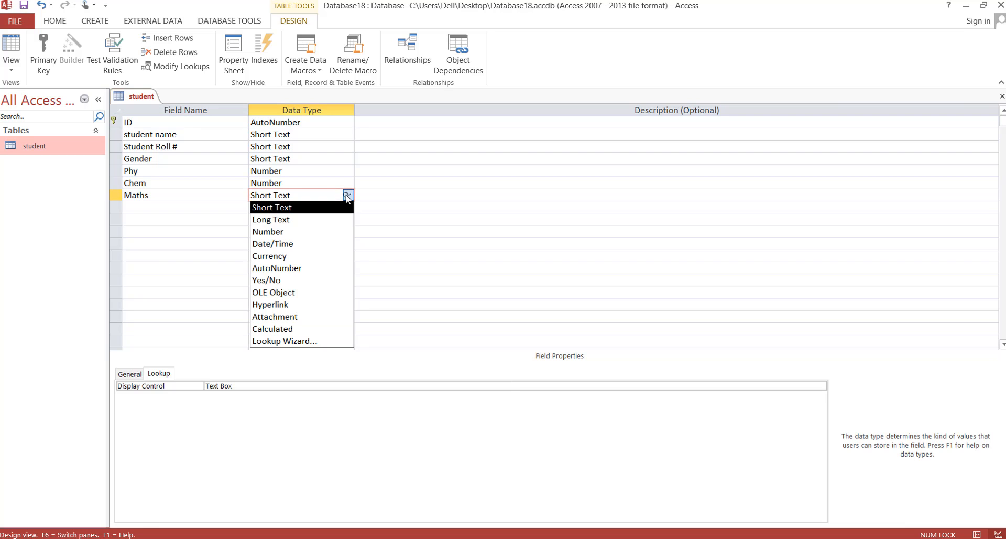
left_click(322, 232)
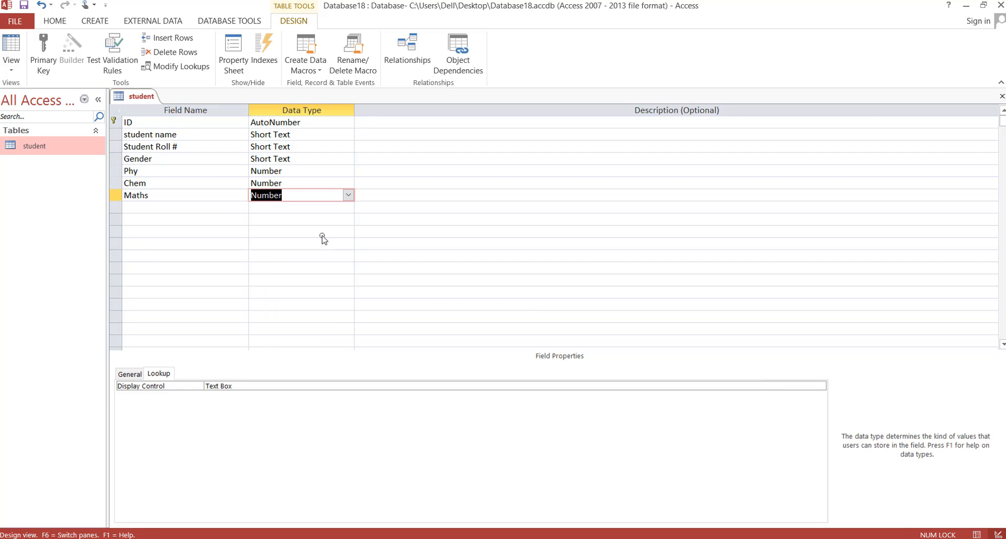
Add a field named Total below Maths with the Number data type
left_click(129, 207)
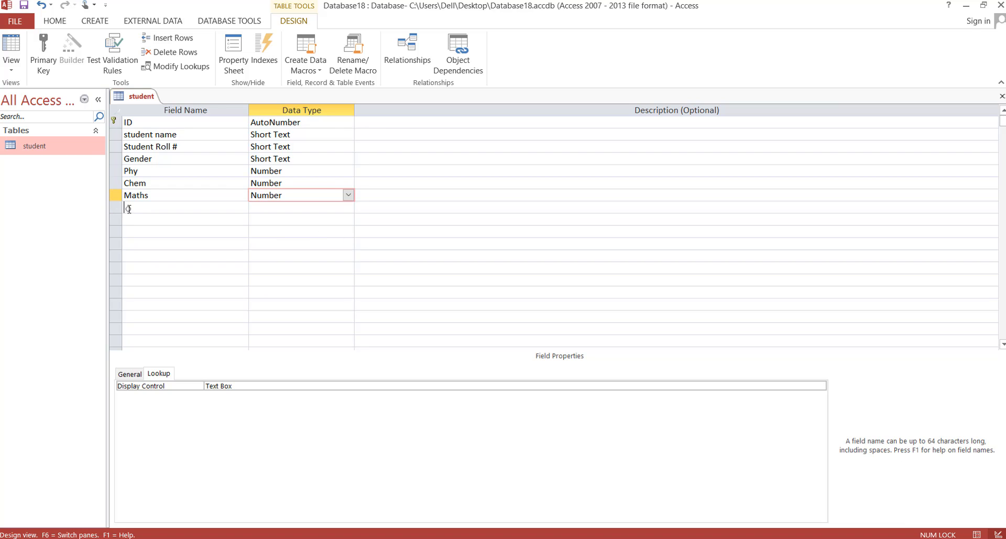
left_click(123, 173)
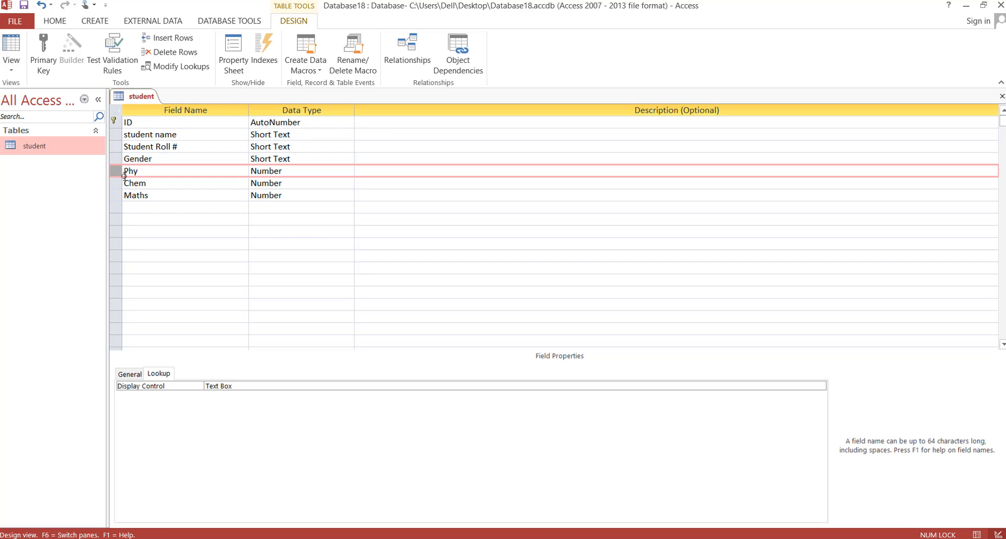
left_click(127, 207)
key("Caps_Lock")
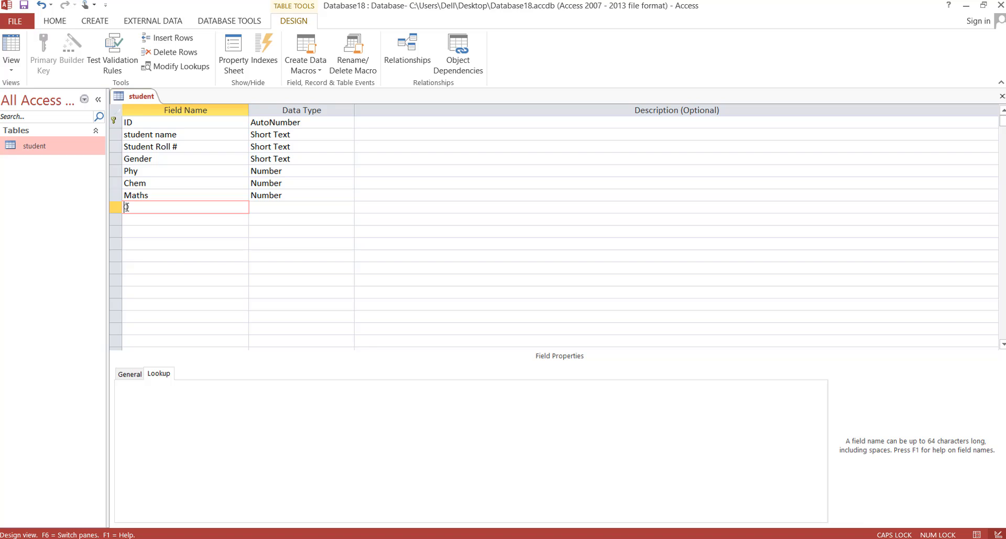
type("T")
key("Caps_Lock")
left_click(348, 207)
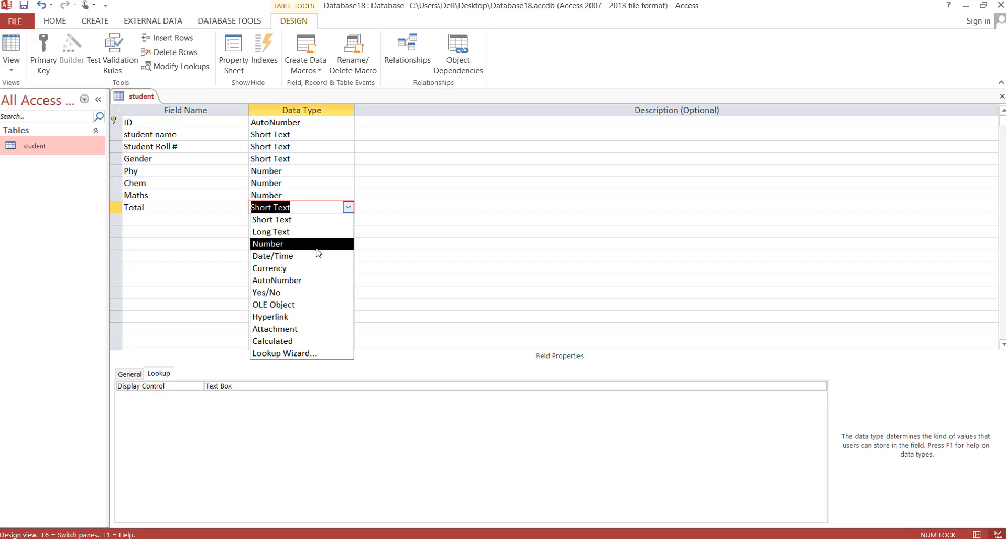
left_click(302, 243)
Add a field named Percentage below Total with the Number data type
left_click(185, 219)
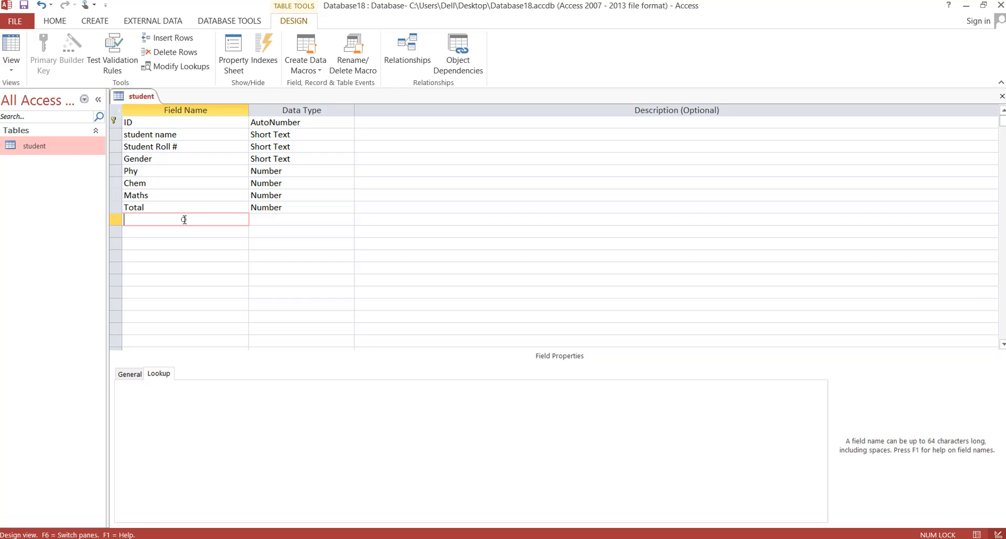
type("Percentage")
left_click(278, 220)
left_click(349, 220)
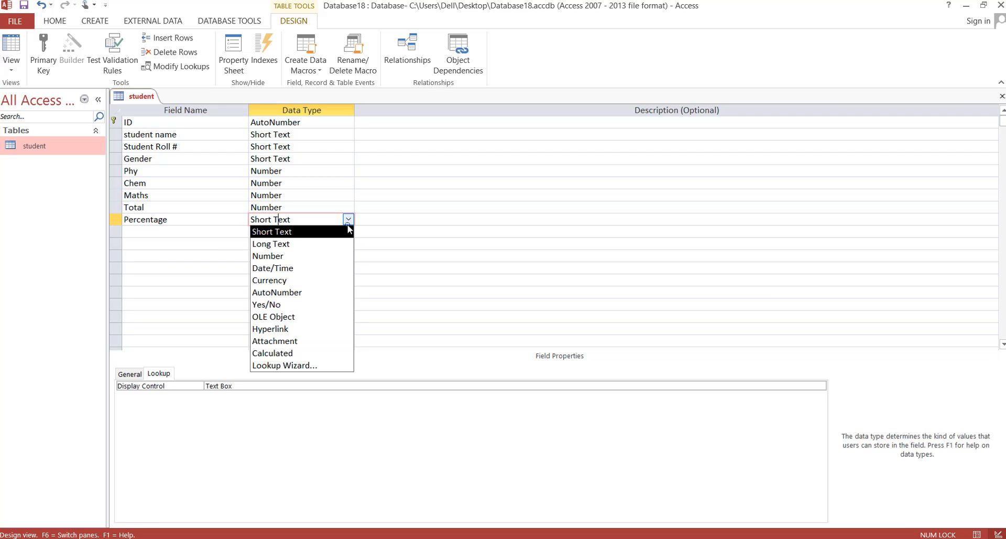
left_click(333, 254)
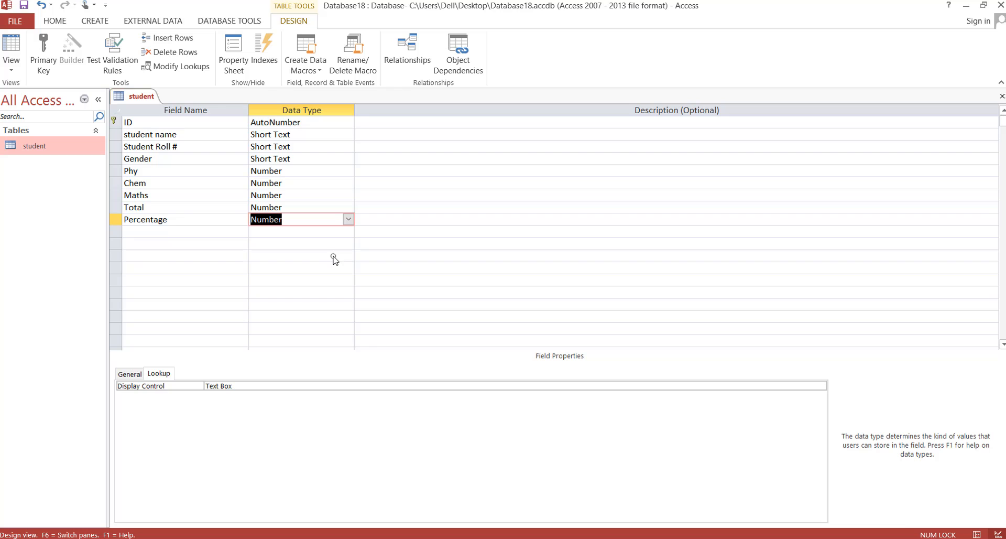
Add a field named Grades below Percentage with the Short Text data type
left_click(151, 231)
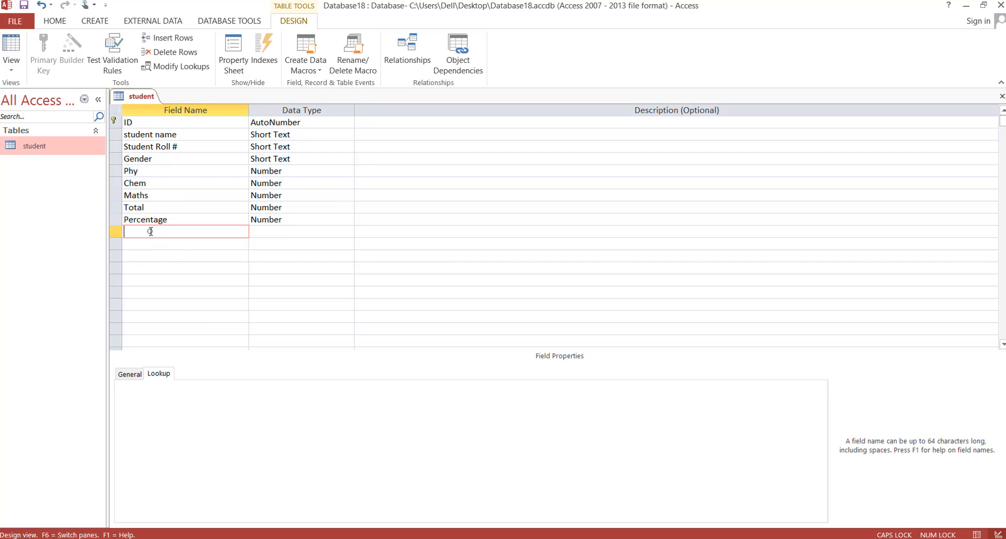
type("G")
key("BackSpace")
key("BackSpace")
left_click(259, 222)
left_click(272, 232)
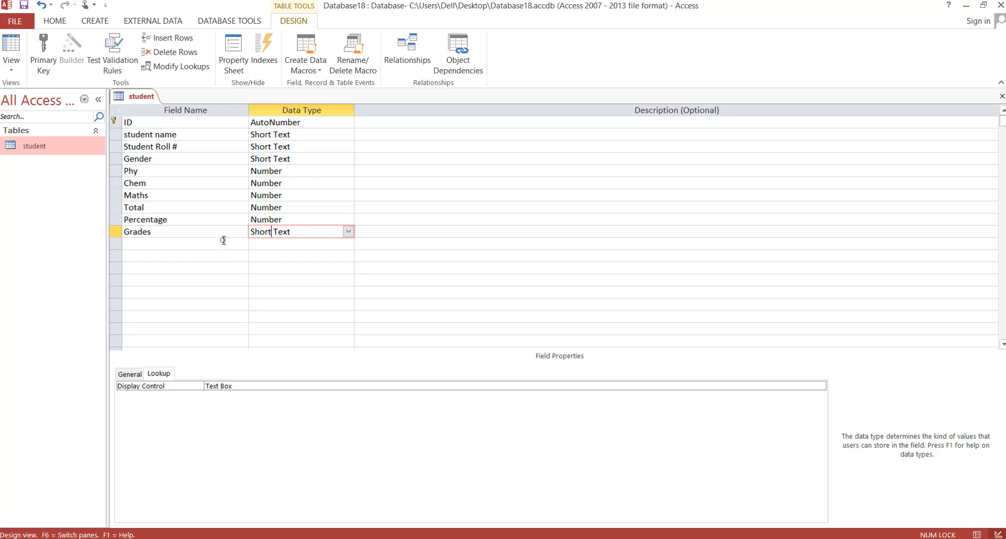
Review the data types of the student name, Student Roll # and Gender fields, including Gender's lookup row source
left_click_drag(194, 135, 107, 136)
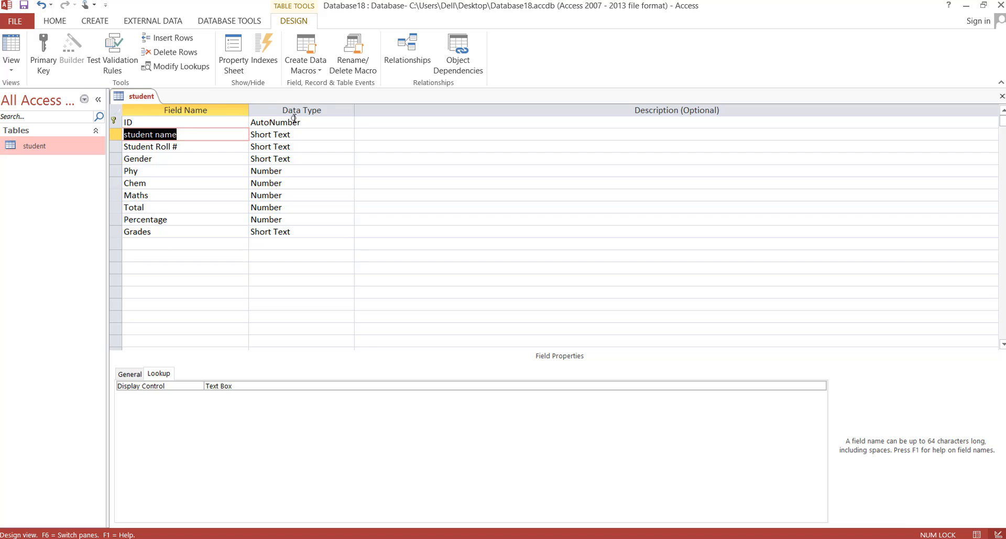
left_click(295, 135)
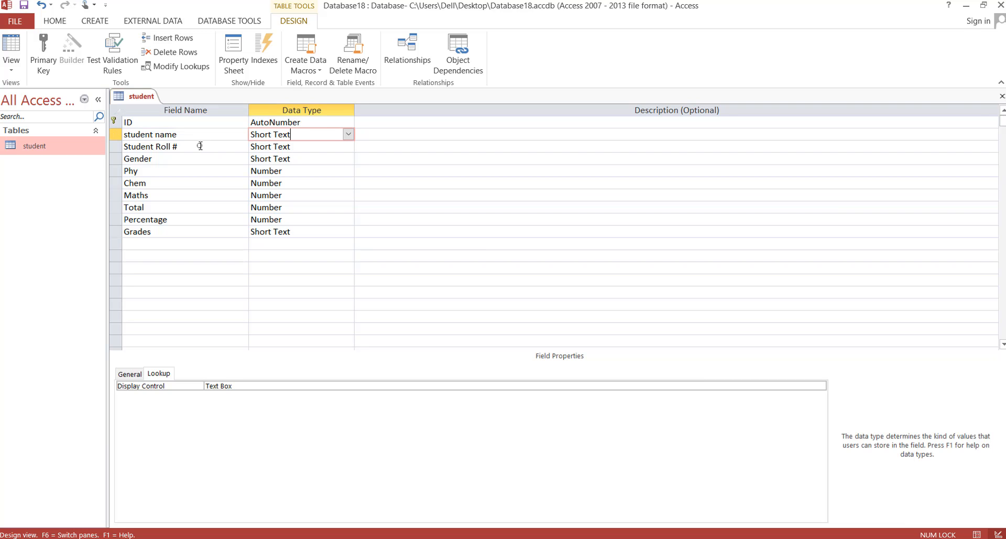
left_click_drag(199, 146, 123, 147)
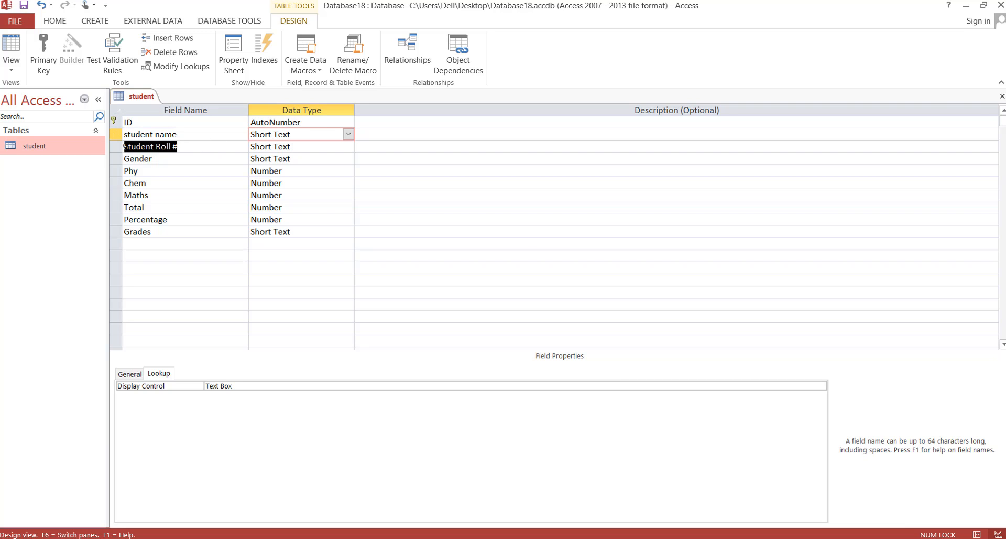
left_click(269, 147)
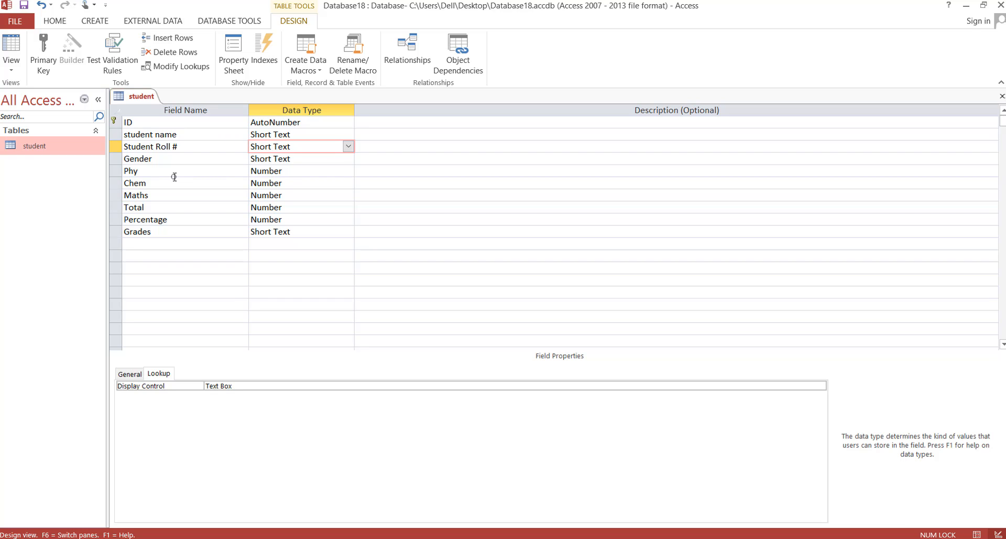
left_click(181, 160)
left_click(124, 159)
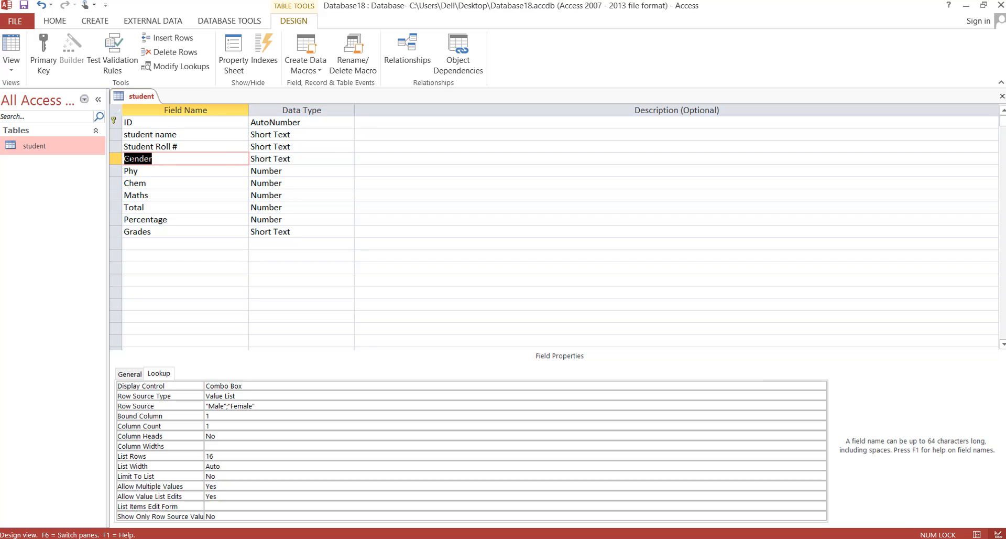
left_click(278, 159)
left_click(215, 407)
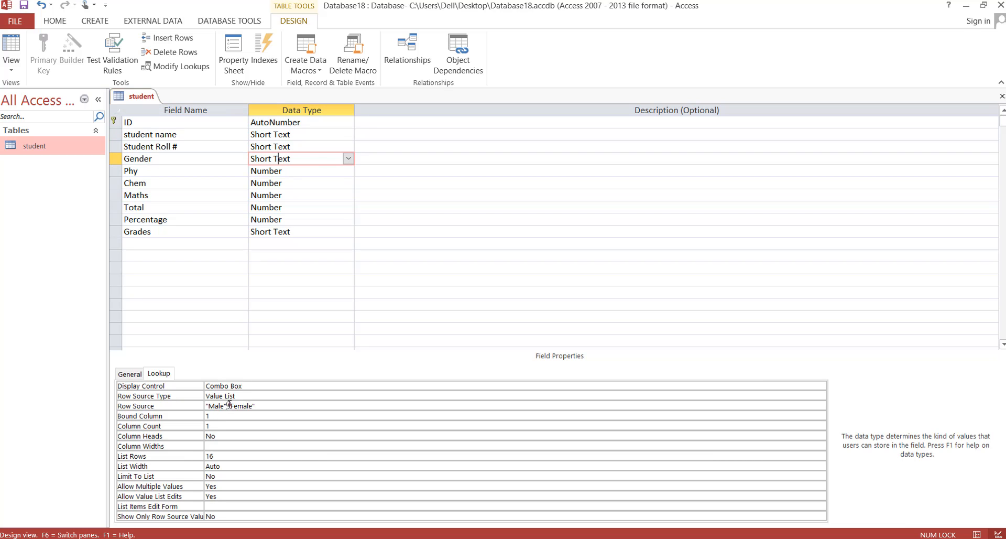
left_click_drag(255, 407, 204, 407)
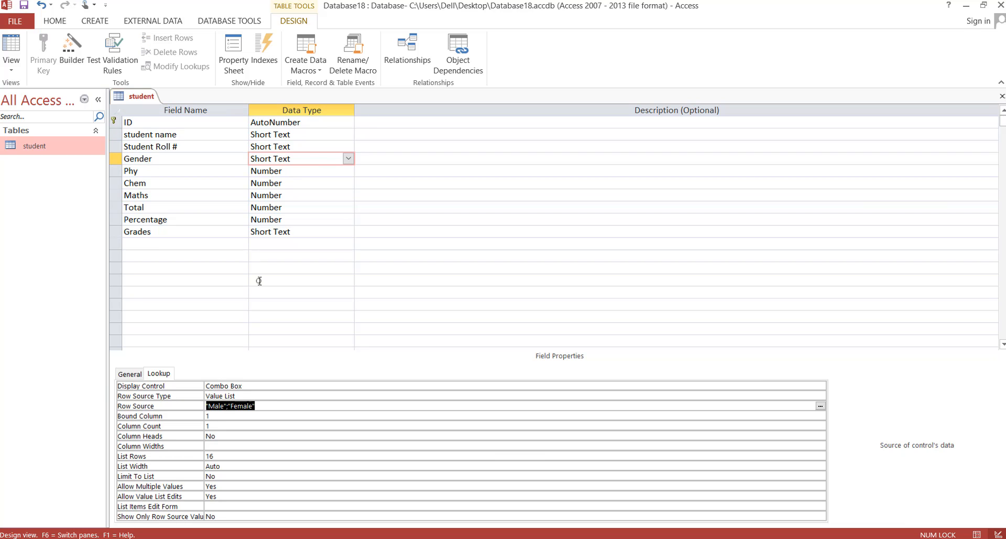
Review the names and data types of the Phy, Chem, Maths, Total, Percentage and Grades fields
left_click_drag(142, 171, 146, 193)
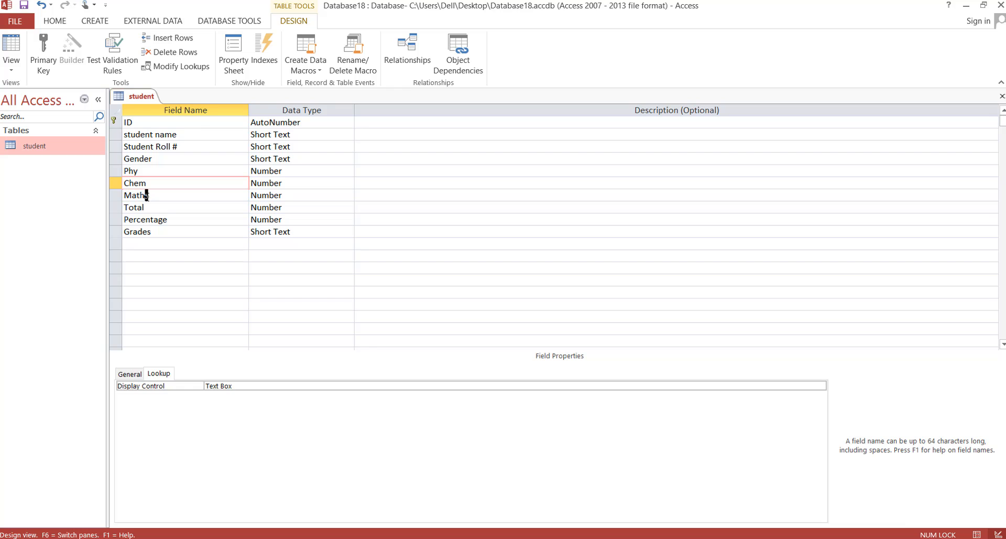
left_click(146, 194)
left_click(136, 170)
left_click(146, 186)
left_click(145, 196)
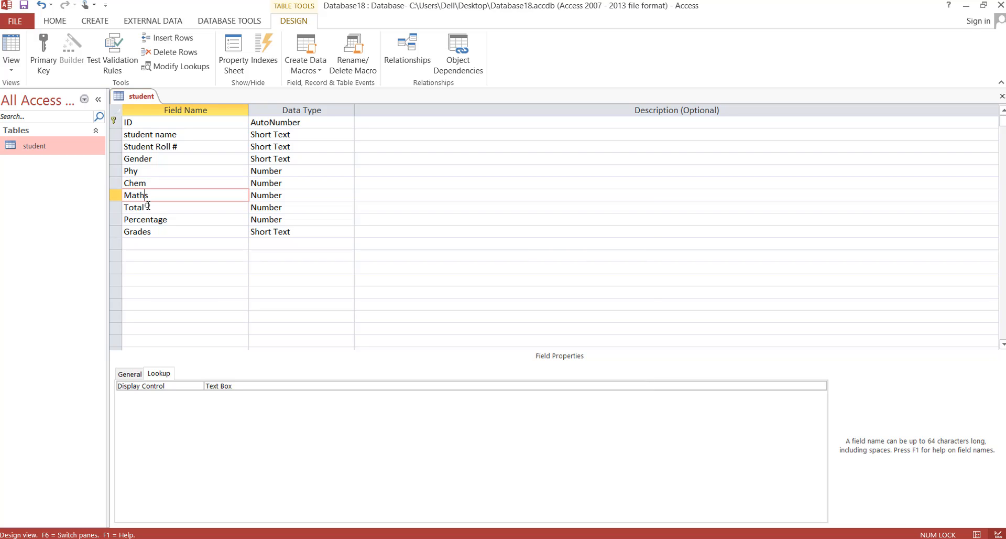
left_click(146, 209)
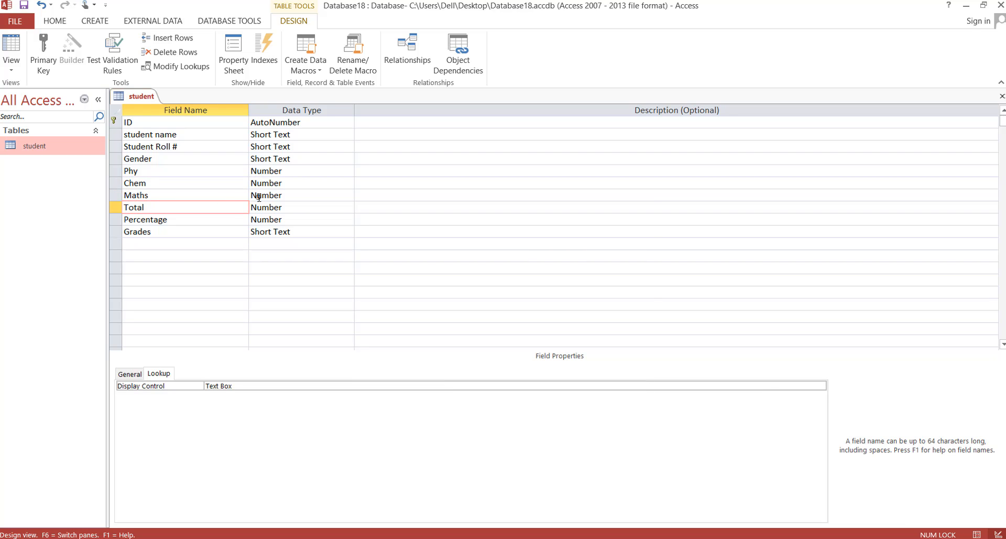
left_click(250, 207)
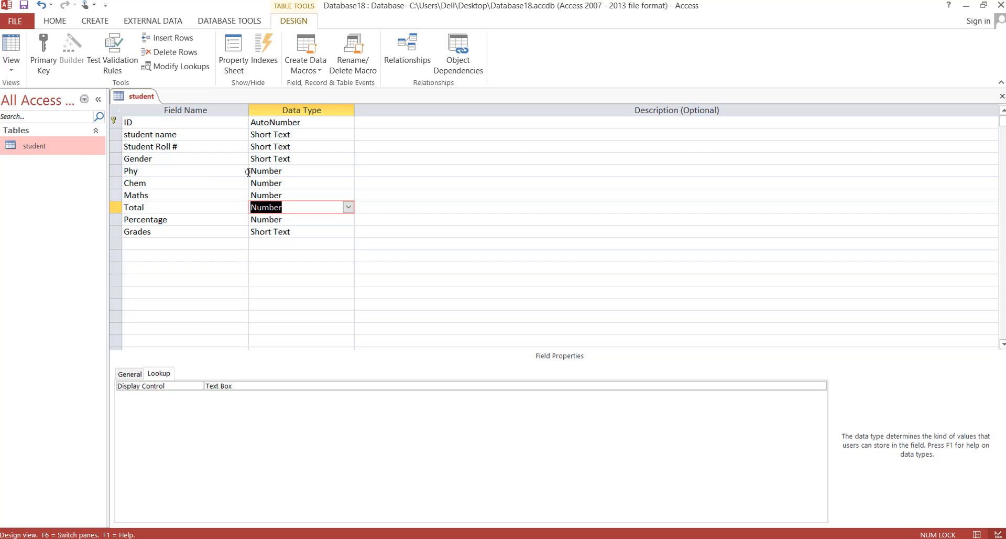
left_click_drag(283, 170, 251, 195)
left_click_drag(197, 223, 134, 214)
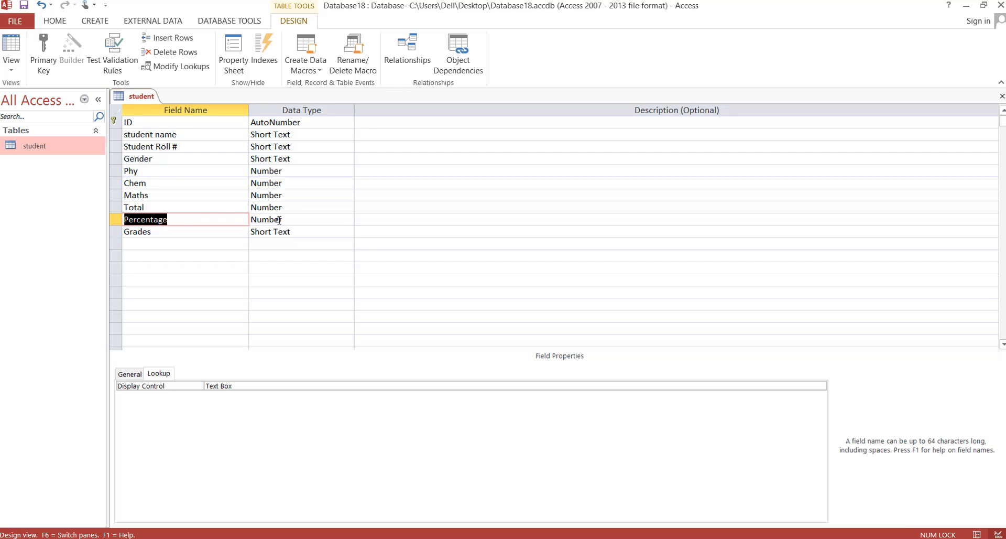
left_click_drag(281, 221, 252, 219)
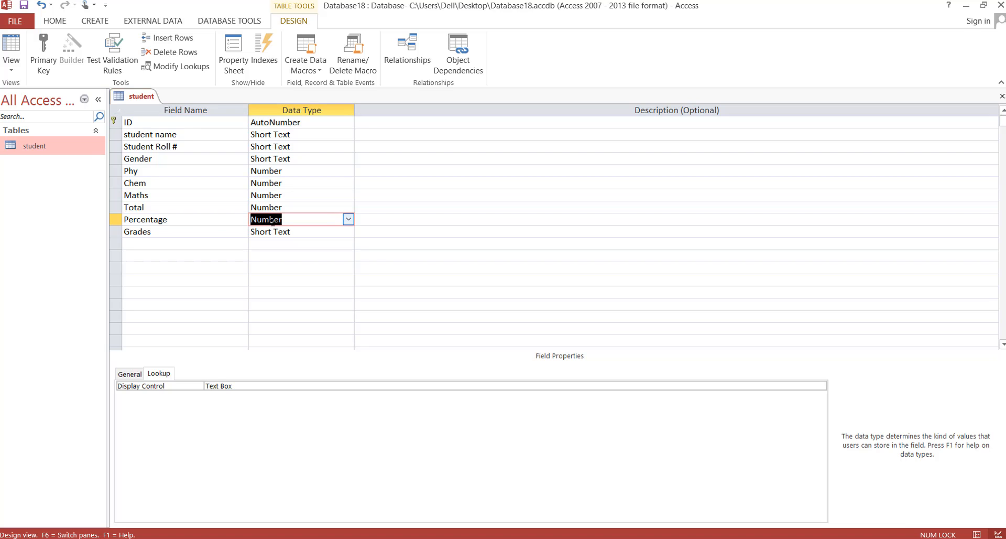
left_click(232, 235)
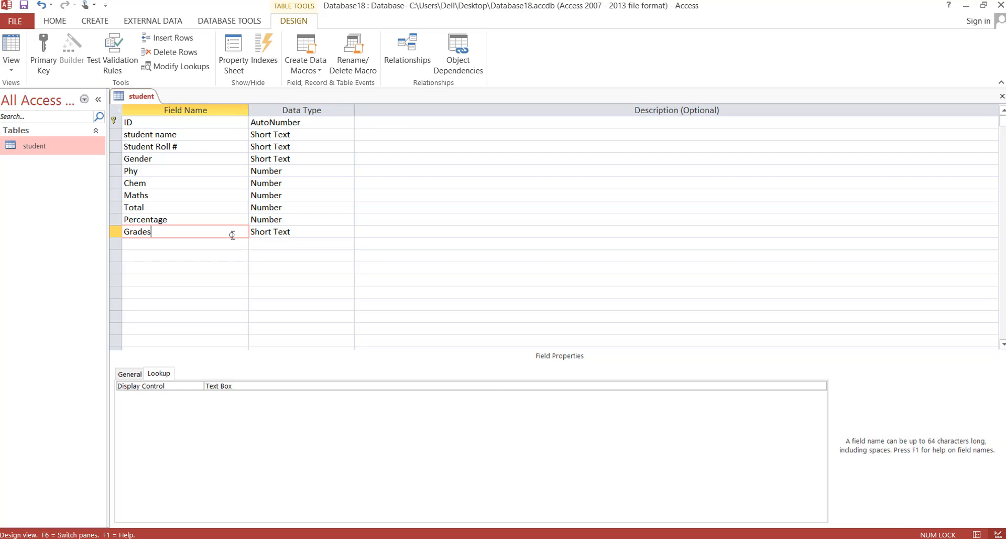
left_click(281, 232)
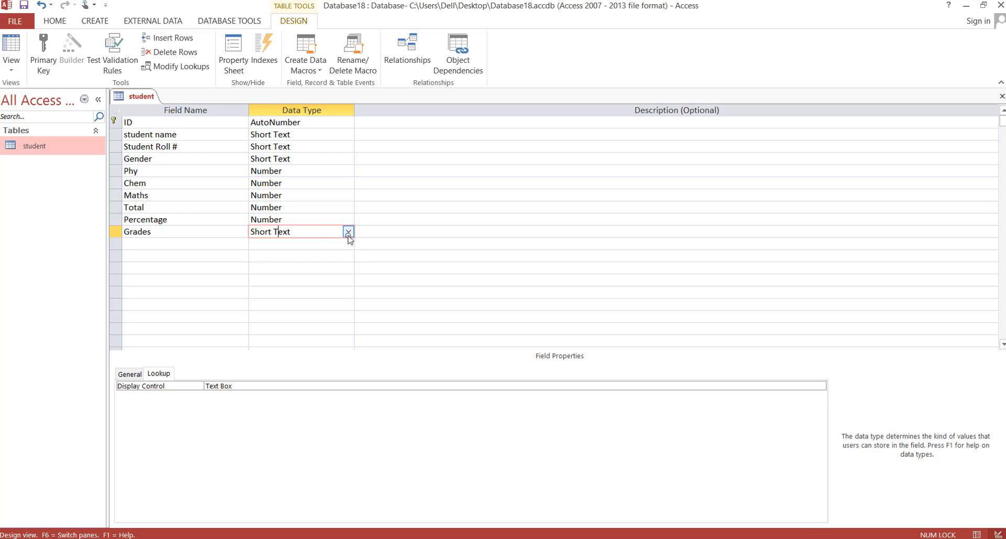
Save the student table design and display the table in Datasheet view
right_click(138, 100)
left_click(144, 107)
right_click(91, 152)
left_click(109, 167)
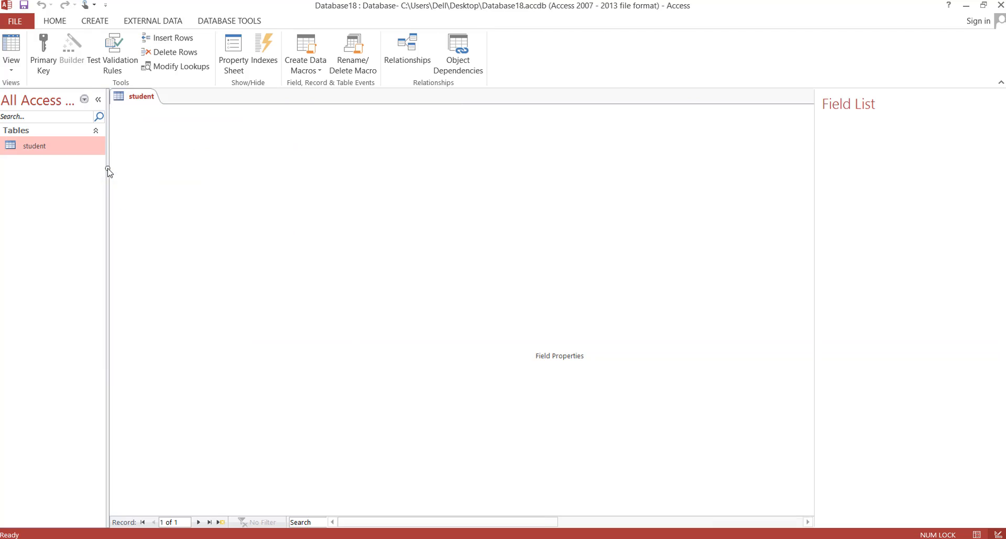
Widen the student name and Student Roll # columns until their full headings fit
left_click(228, 127)
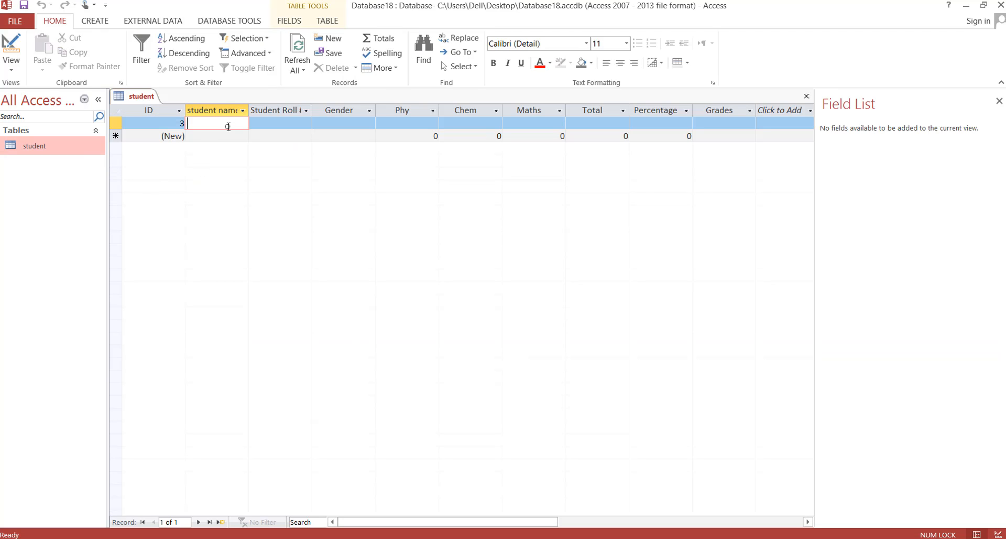
left_click_drag(248, 112, 258, 115)
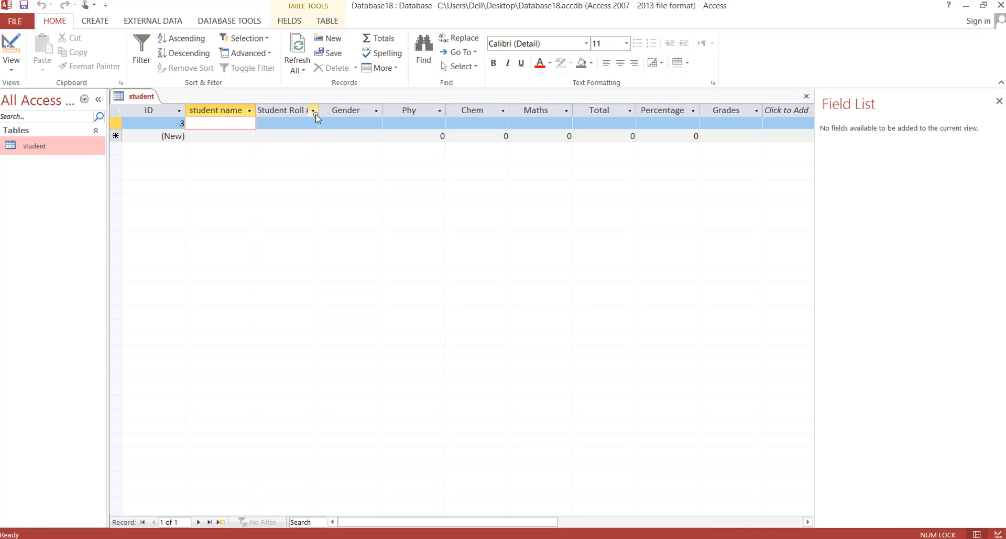
left_click_drag(319, 112, 323, 113)
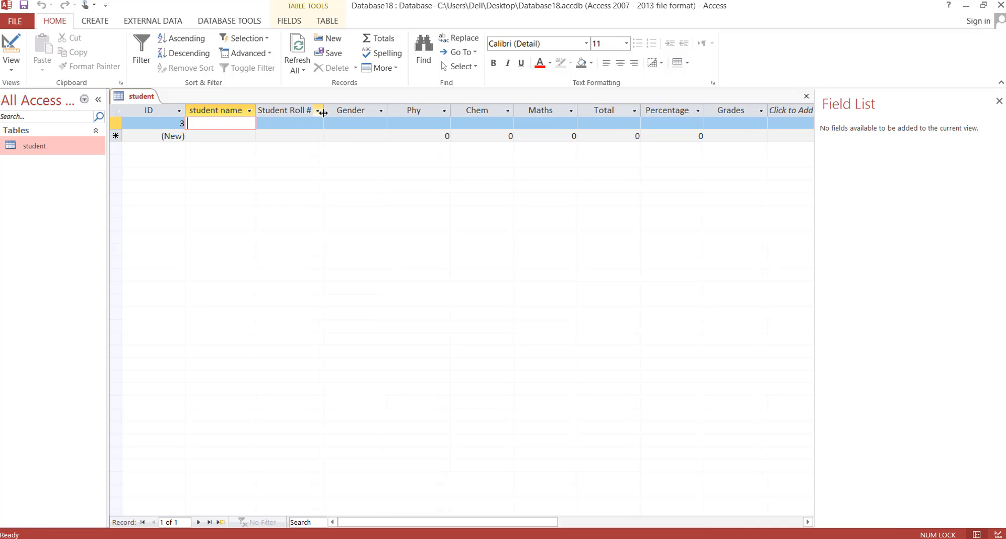
Choose Female as the Gender value of the record with ID 3
left_click(384, 120)
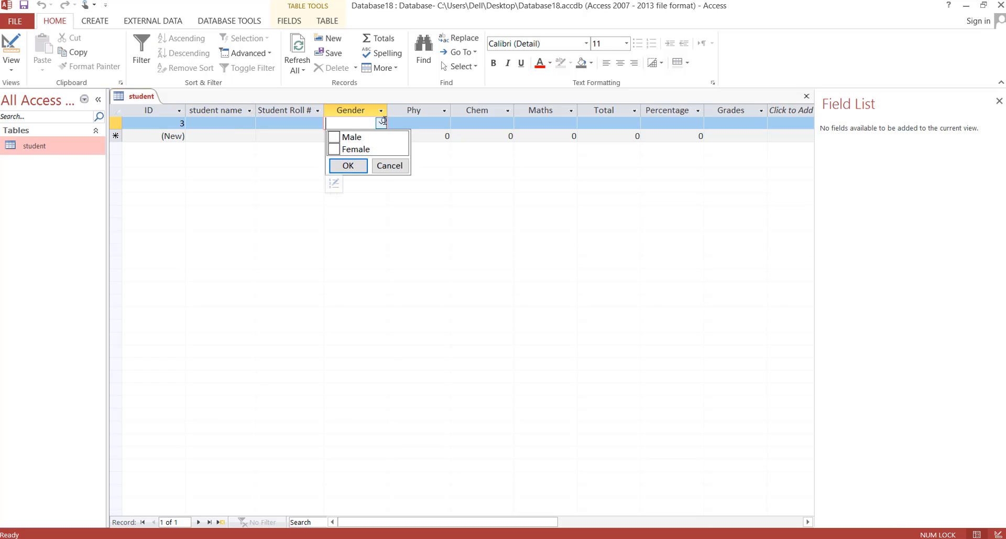
left_click(334, 147)
left_click(348, 166)
Change the Gender selection of the record with ID 3 to Male only
left_click(381, 123)
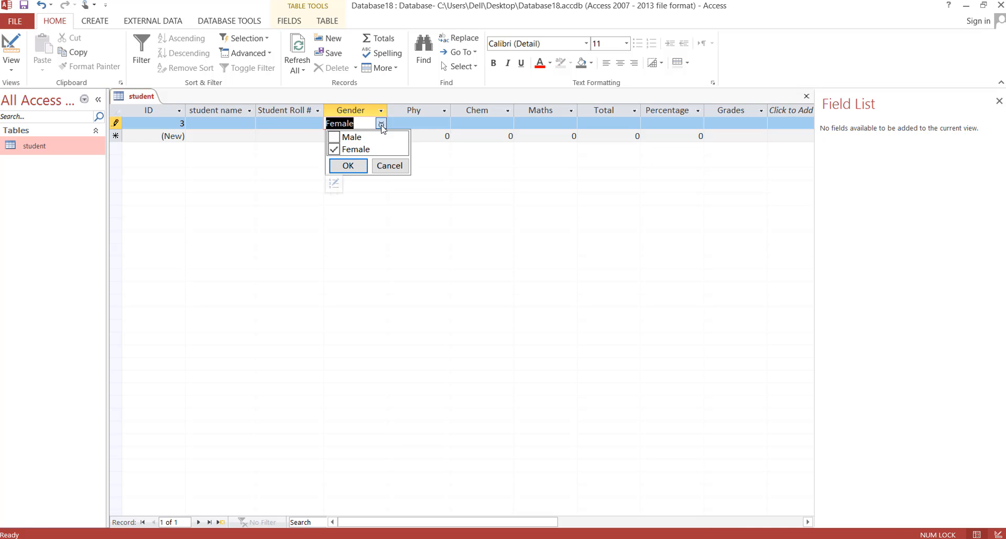
left_click(334, 148)
left_click(336, 137)
left_click(348, 166)
Examine the Phy, Chem, Maths, Total, Percentage and Grades cells of the record with ID 3
left_click(434, 127)
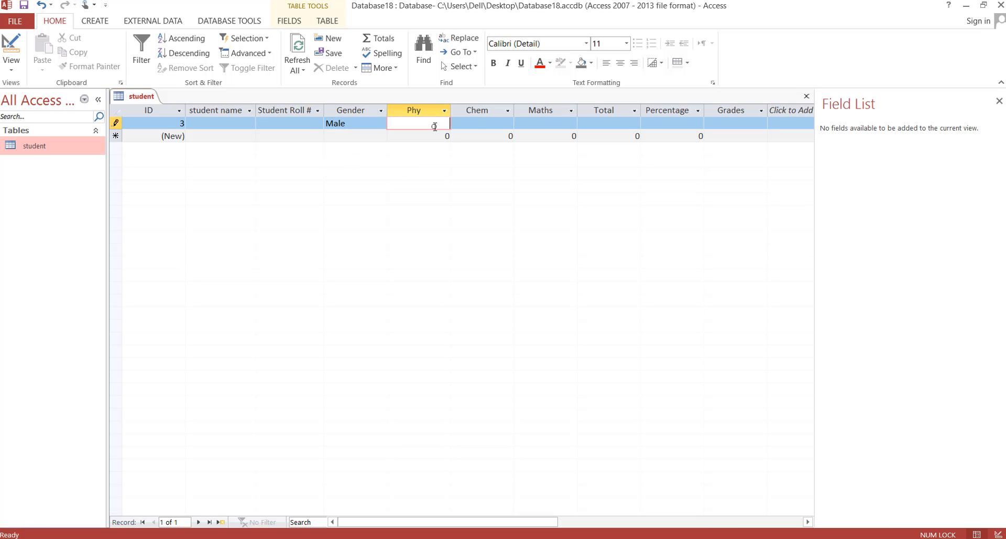
left_click(477, 124)
left_click(553, 124)
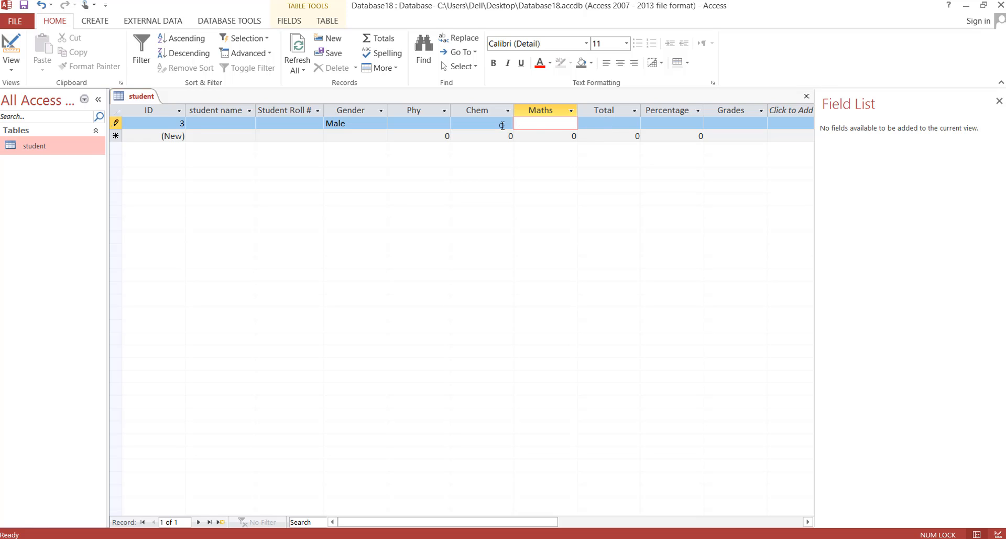
left_click(502, 125)
left_click(427, 124)
left_click(633, 123)
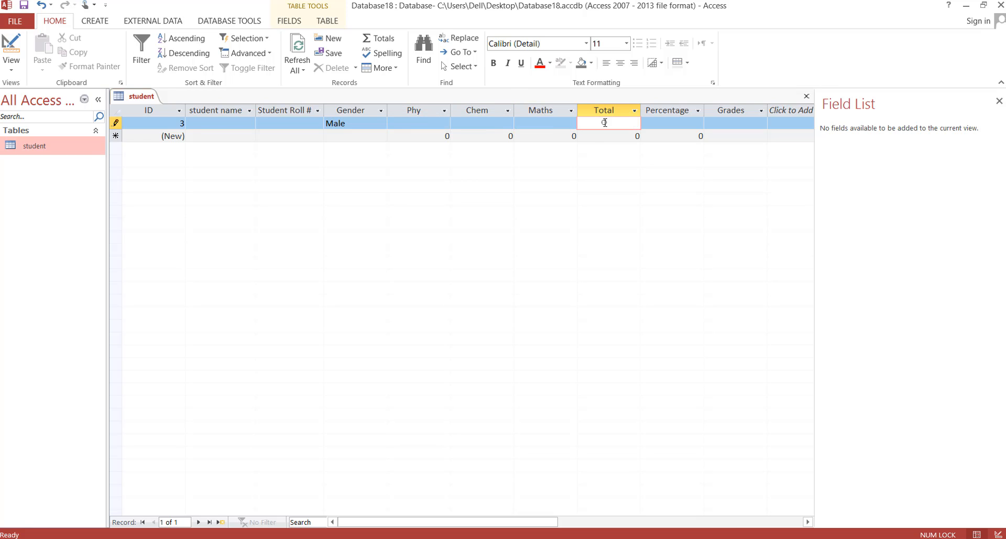
left_click(676, 123)
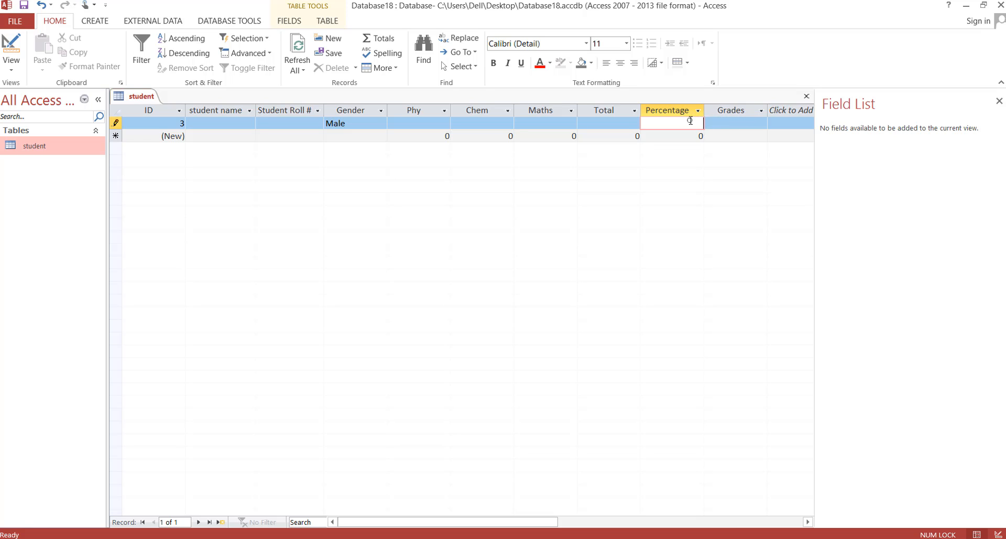
left_click(737, 120)
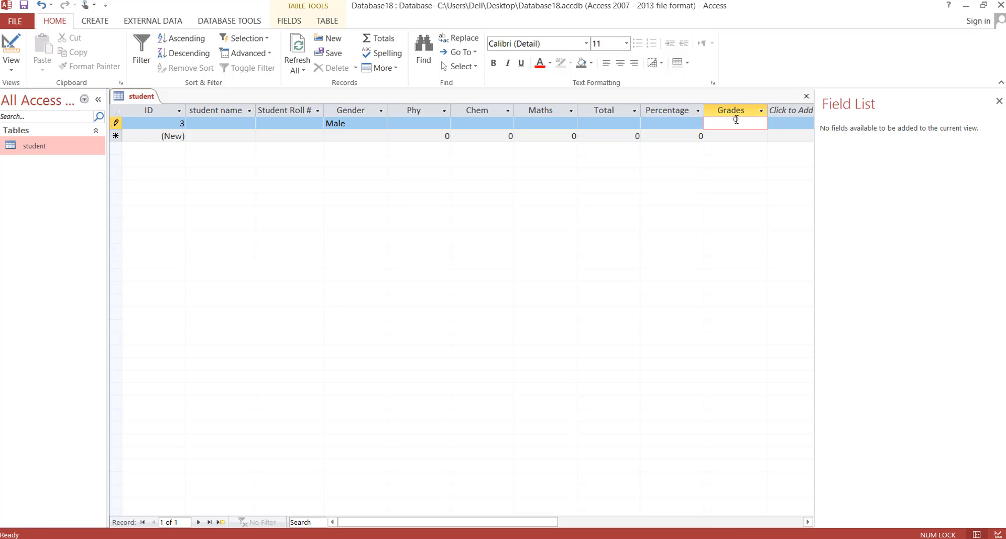